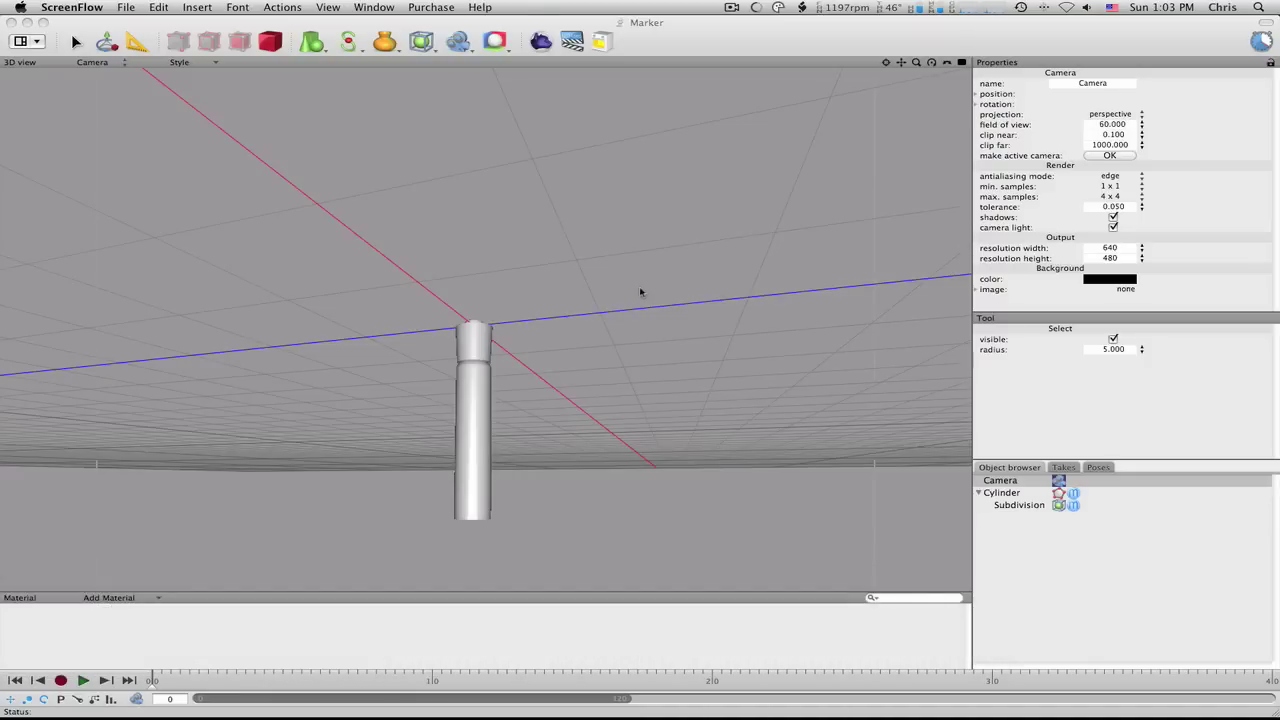
# - Switch to Cheetah3D, examine the finished marker model from several angles, and close its document
pyautogui.click(641, 292)
pyautogui.keyDown('alt'); pyautogui.moveTo(593, 276); pyautogui.dragTo(482, 364); pyautogui.keyUp('alt')
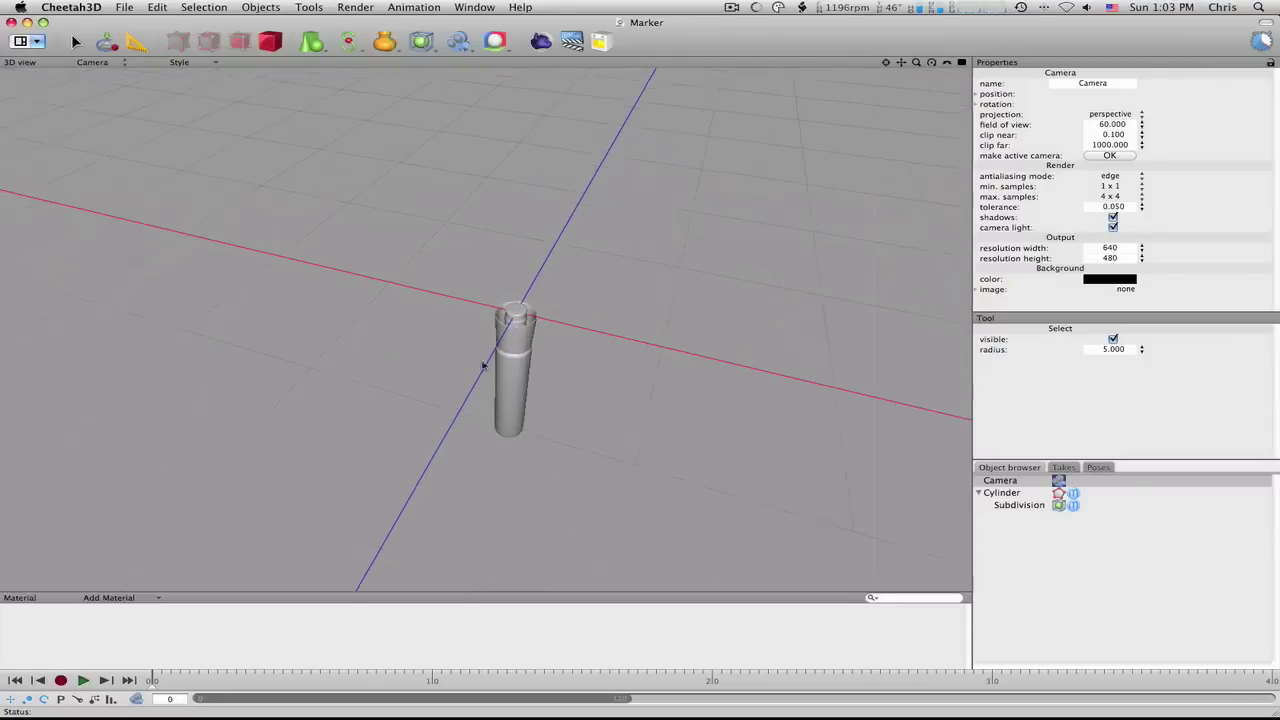
pyautogui.moveTo(483, 366)
pyautogui.mouseDown(button='middle')
pyautogui.moveTo(671, 363)
pyautogui.moveTo(623, 403)
pyautogui.moveTo(586, 394)
pyautogui.moveTo(633, 341)
pyautogui.moveTo(543, 403)
pyautogui.moveTo(380, 343)
pyautogui.moveTo(419, 277)
pyautogui.moveTo(366, 366)
pyautogui.moveTo(294, 409)
pyautogui.moveTo(297, 478)
pyautogui.moveTo(329, 403)
pyautogui.moveTo(309, 366)
pyautogui.moveTo(523, 340)
pyautogui.moveTo(446, 366)
pyautogui.moveTo(546, 423)
pyautogui.moveTo(484, 379)
pyautogui.mouseUp(button='middle')
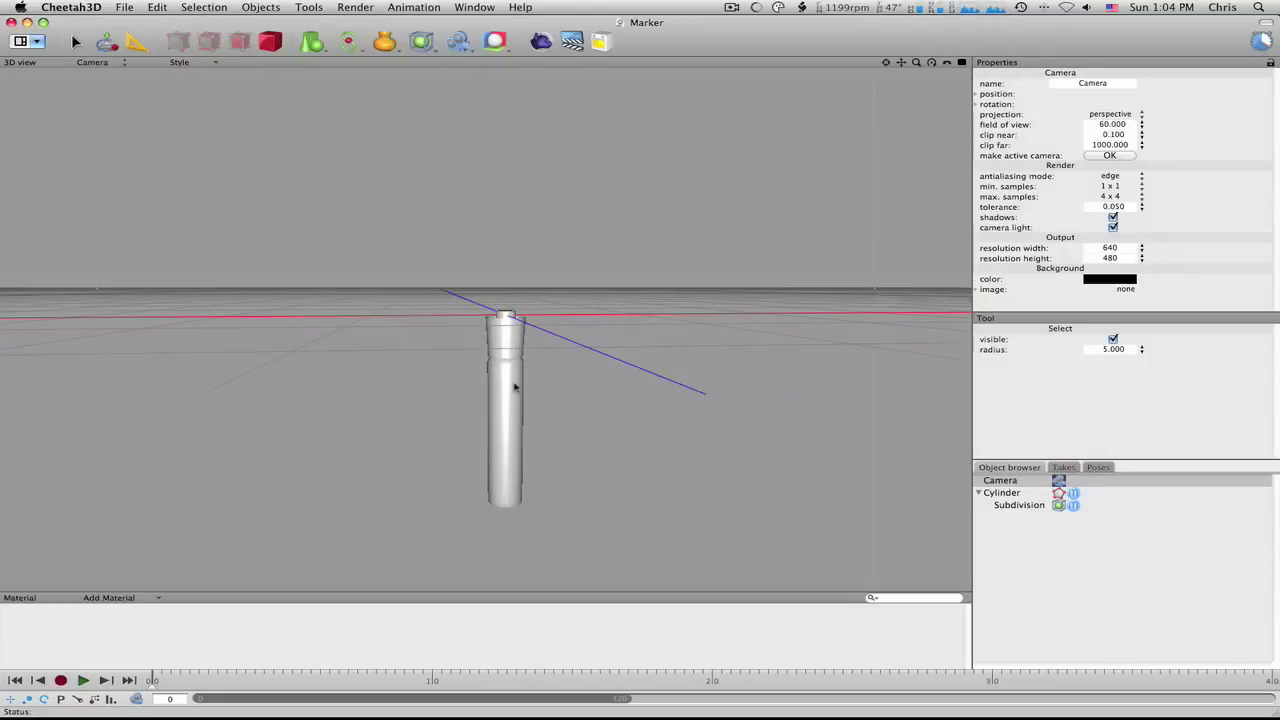
pyautogui.click(11, 22)
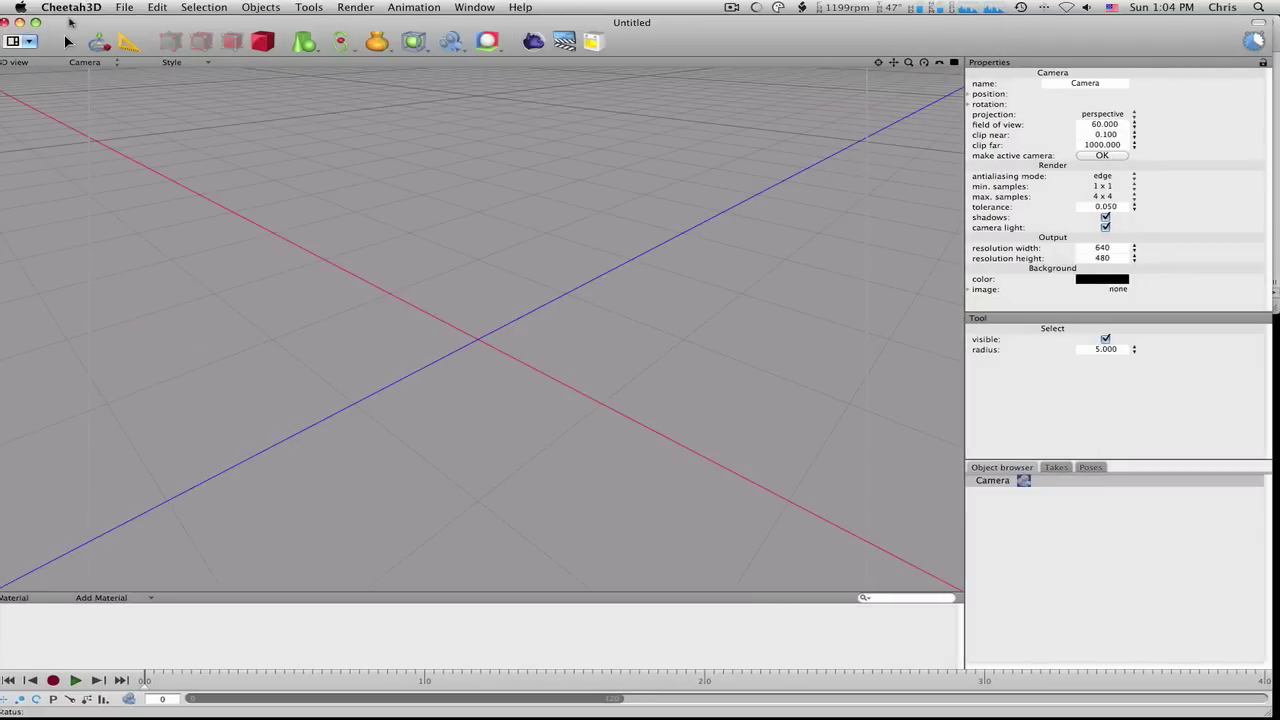
# - Add a cylinder primitive at the origin and scale it down along its vertical axis into a thin disc
pyautogui.click(315, 52)
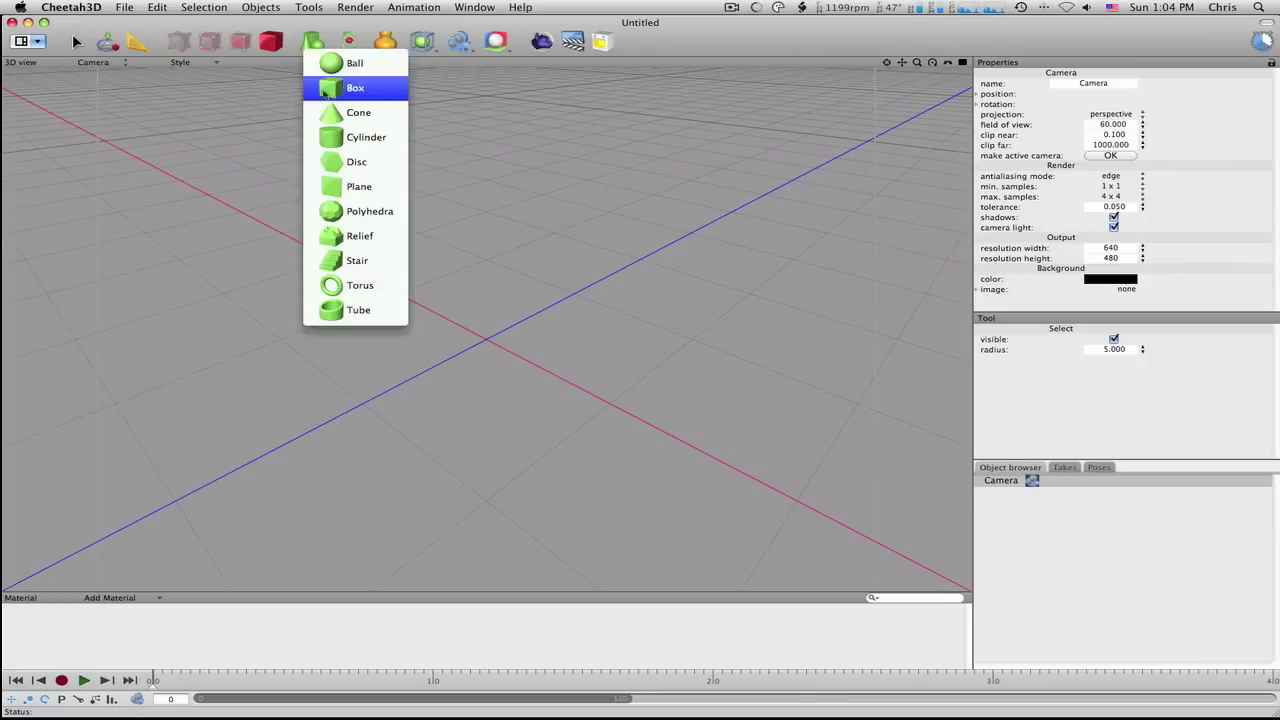
pyautogui.click(360, 137)
pyautogui.moveTo(586, 443); pyautogui.dragTo(560, 397, button='right')
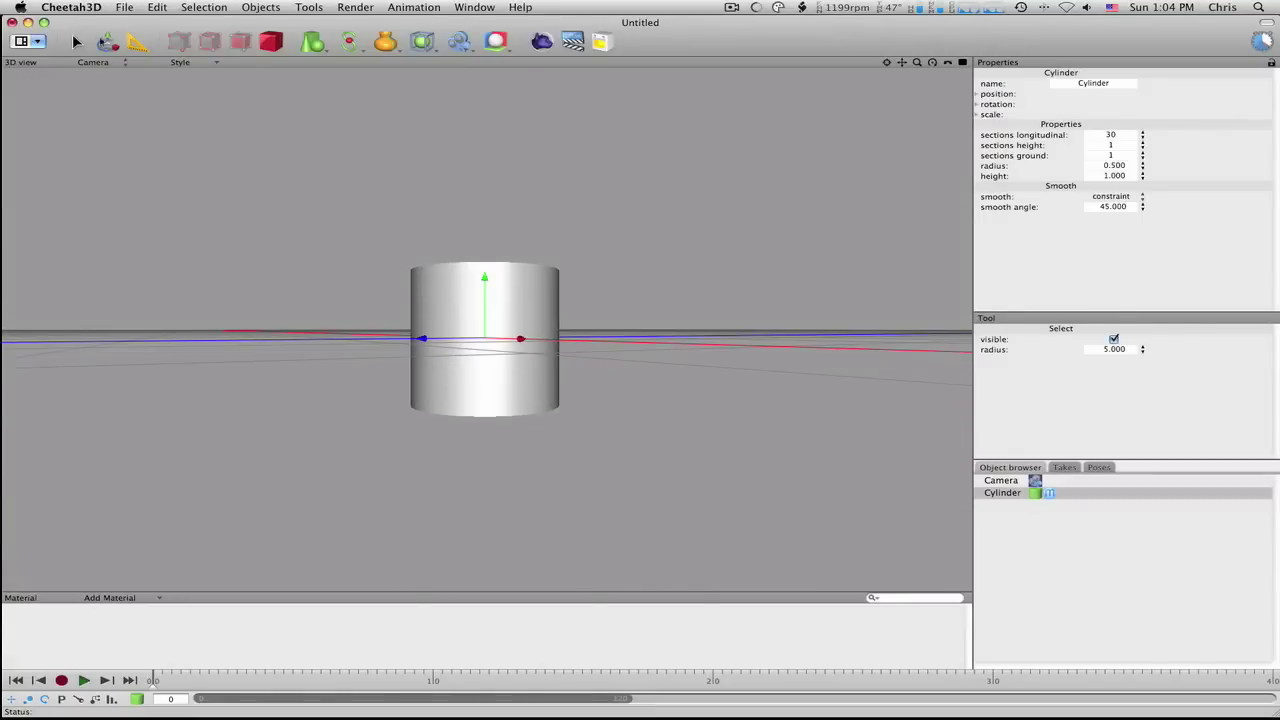
pyautogui.click(107, 42)
pyautogui.moveTo(485, 282); pyautogui.dragTo(485, 331)
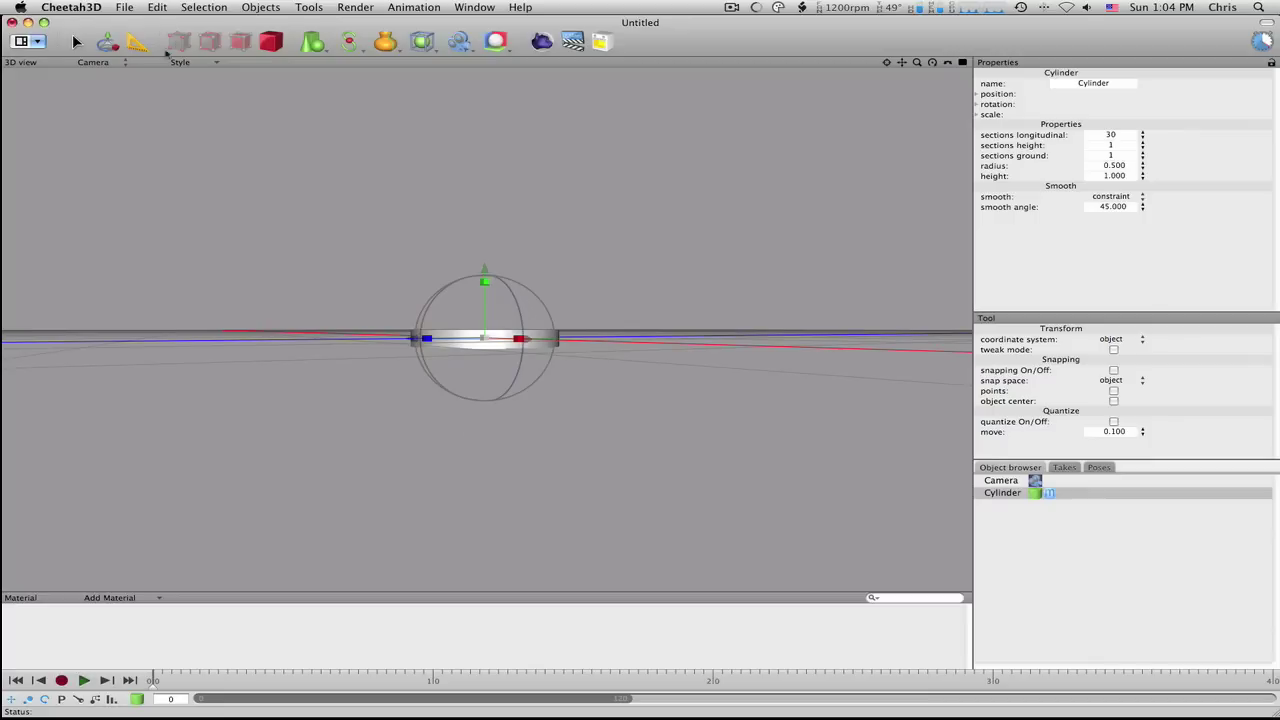
pyautogui.click(325, 49)
pyautogui.click(320, 27)
pyautogui.moveTo(641, 361); pyautogui.dragTo(570, 344, button='middle')
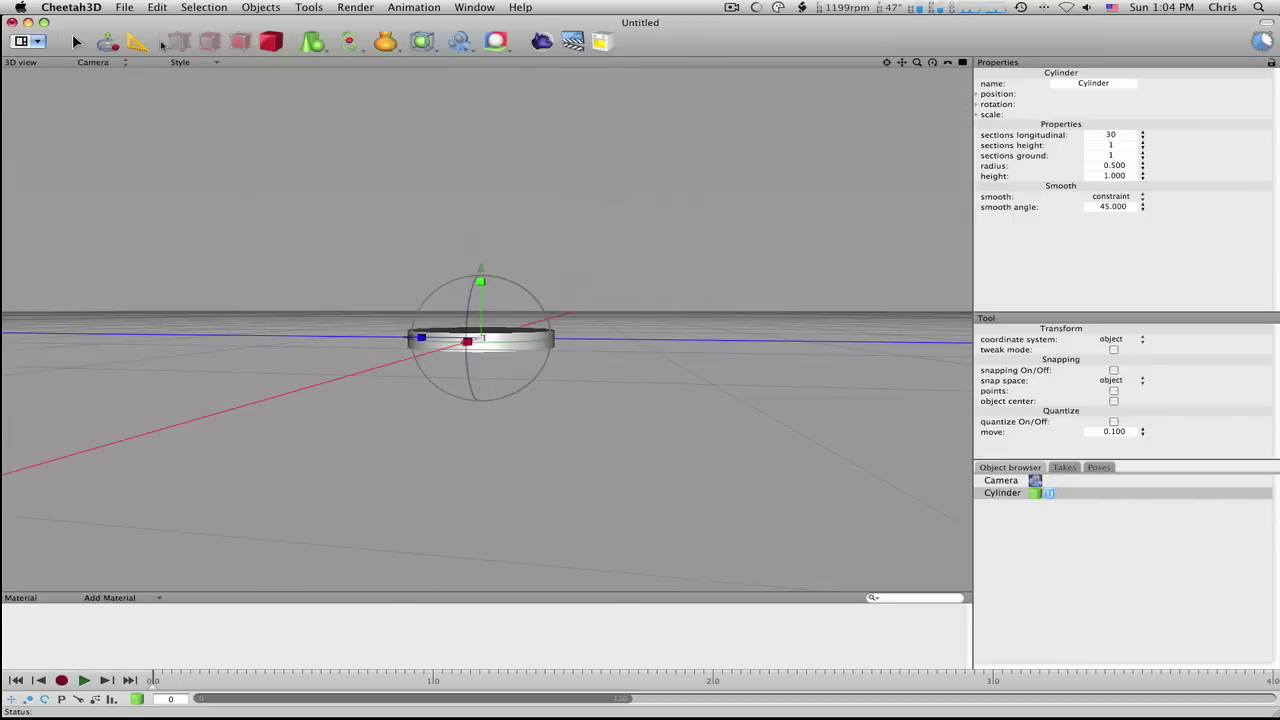
pyautogui.click(76, 42)
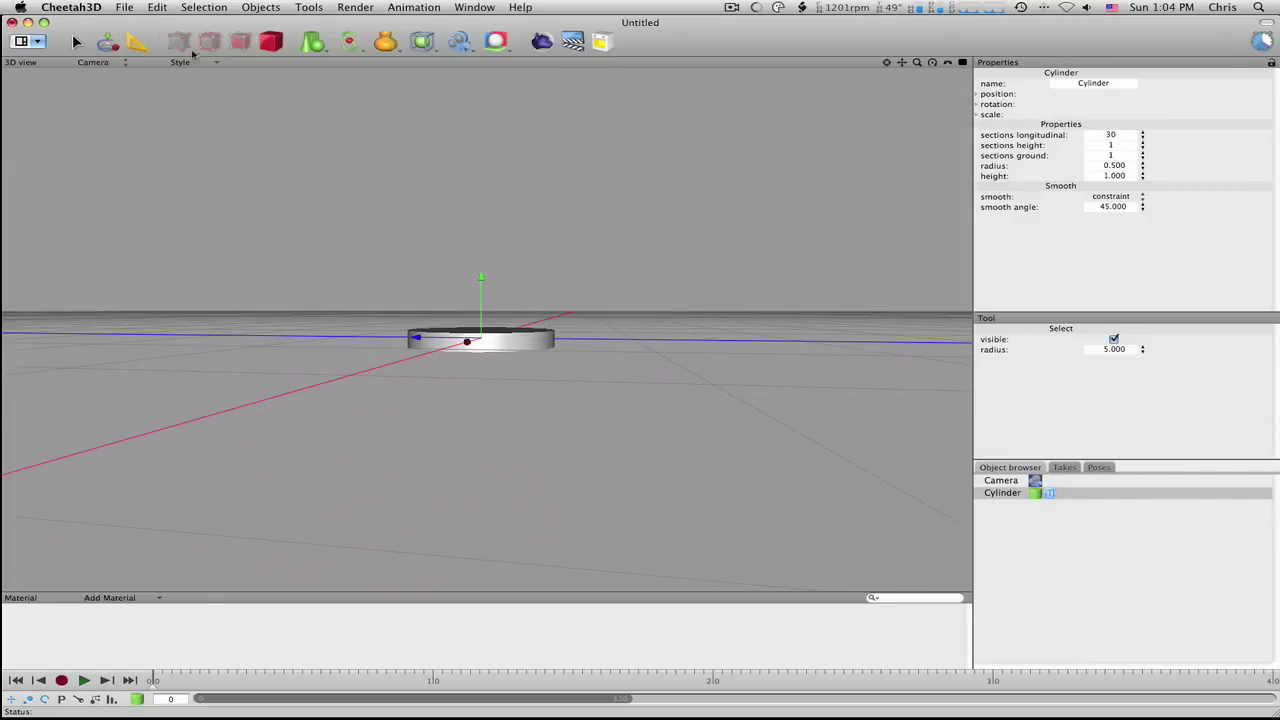
# - Convert the cylinder to an editable polygon object and select all the polygons of its bottom cap
pyautogui.click(248, 41)
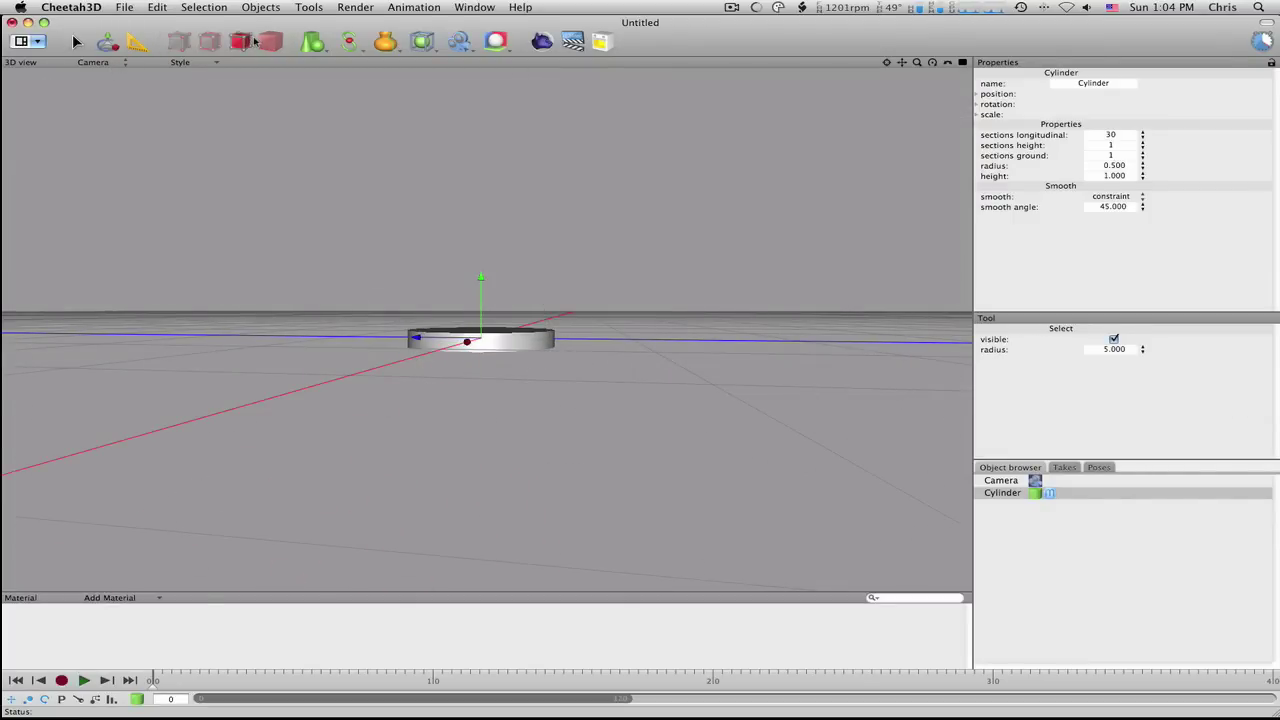
pyautogui.doubleClick(1034, 498)
pyautogui.moveTo(603, 467); pyautogui.dragTo(561, 404, button='middle')
pyautogui.moveTo(509, 312)
pyautogui.mouseDown()
pyautogui.moveTo(420, 342)
pyautogui.moveTo(495, 368)
pyautogui.moveTo(545, 325)
pyautogui.mouseUp()
# - Extrude the selected bottom cap downward to form the short upper section of the marker
pyautogui.rightClick(673, 334)
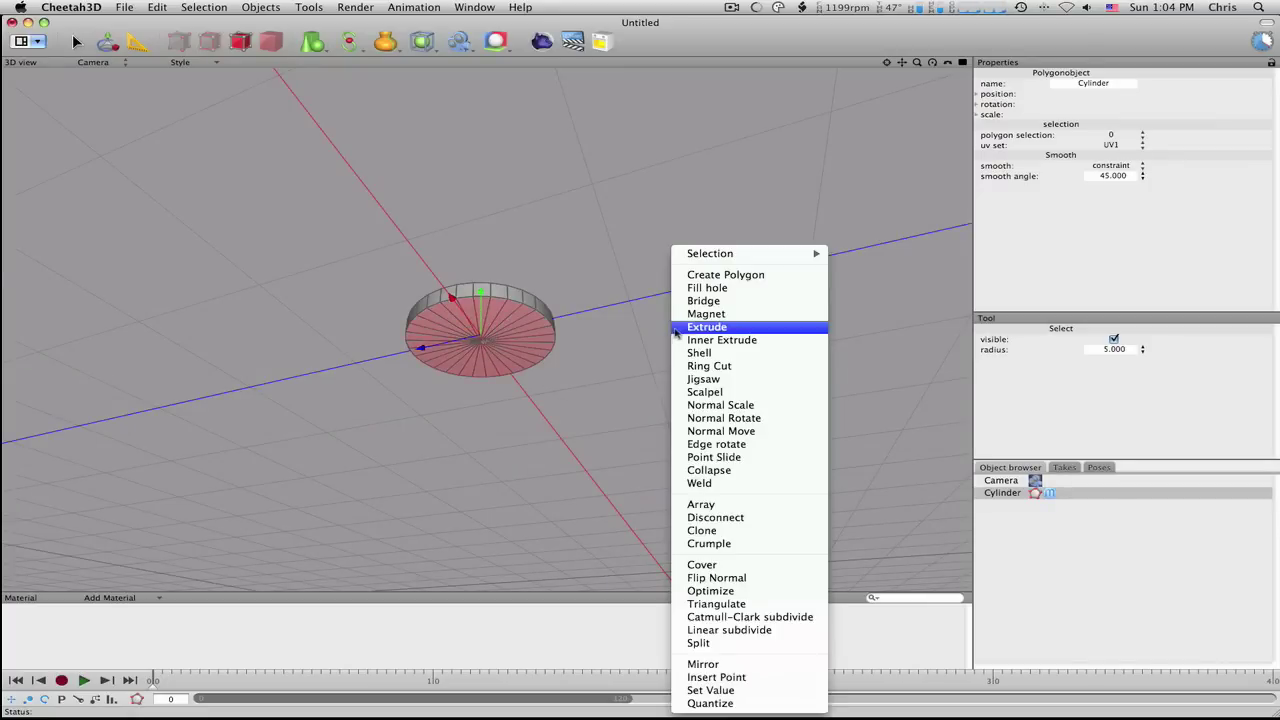
pyautogui.click(700, 327)
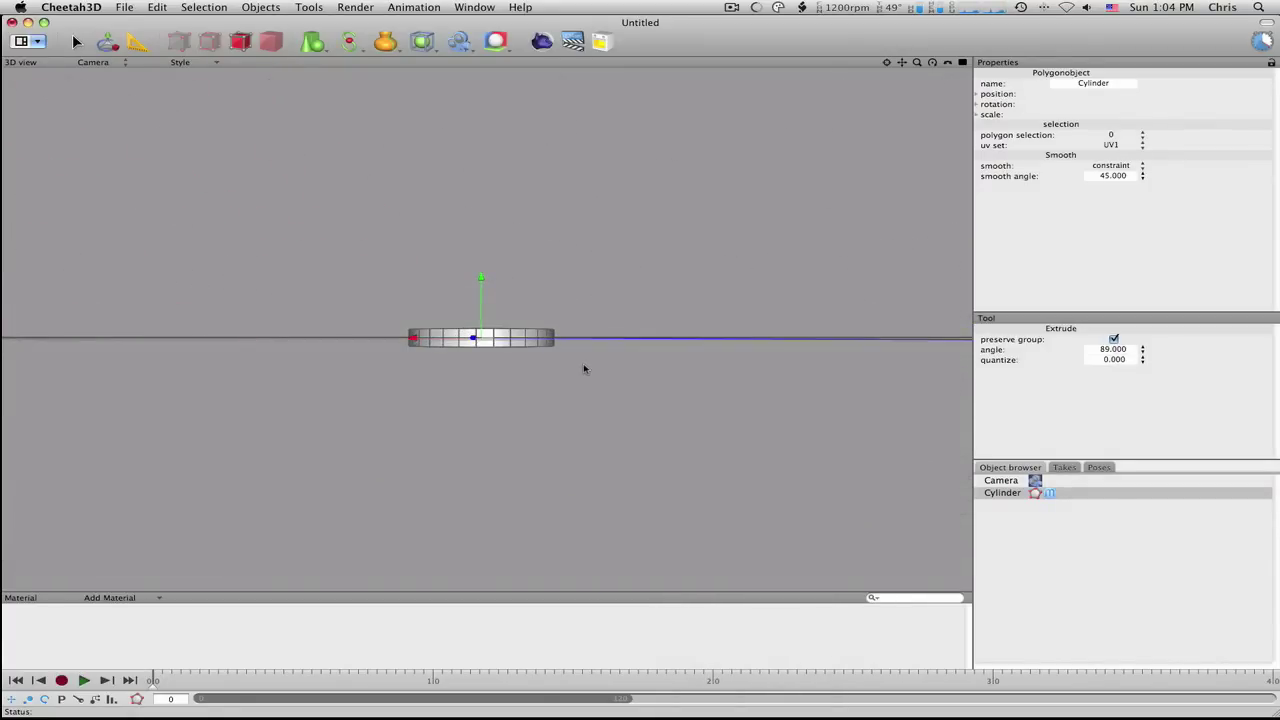
pyautogui.moveTo(585, 369); pyautogui.dragTo(862, 371)
pyautogui.click(75, 41)
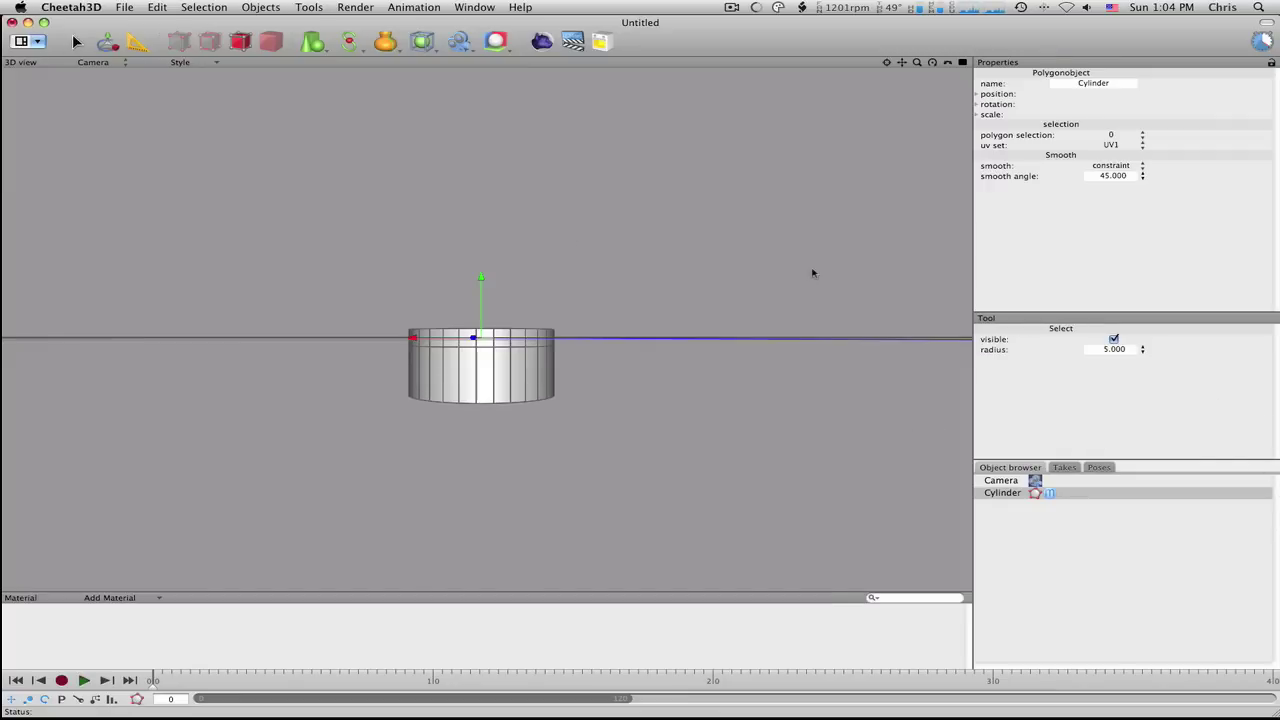
# - Add a Ring Cut around the extruded wall close to the cylinder's bottom edge and clear the selection
pyautogui.rightClick(812, 271)
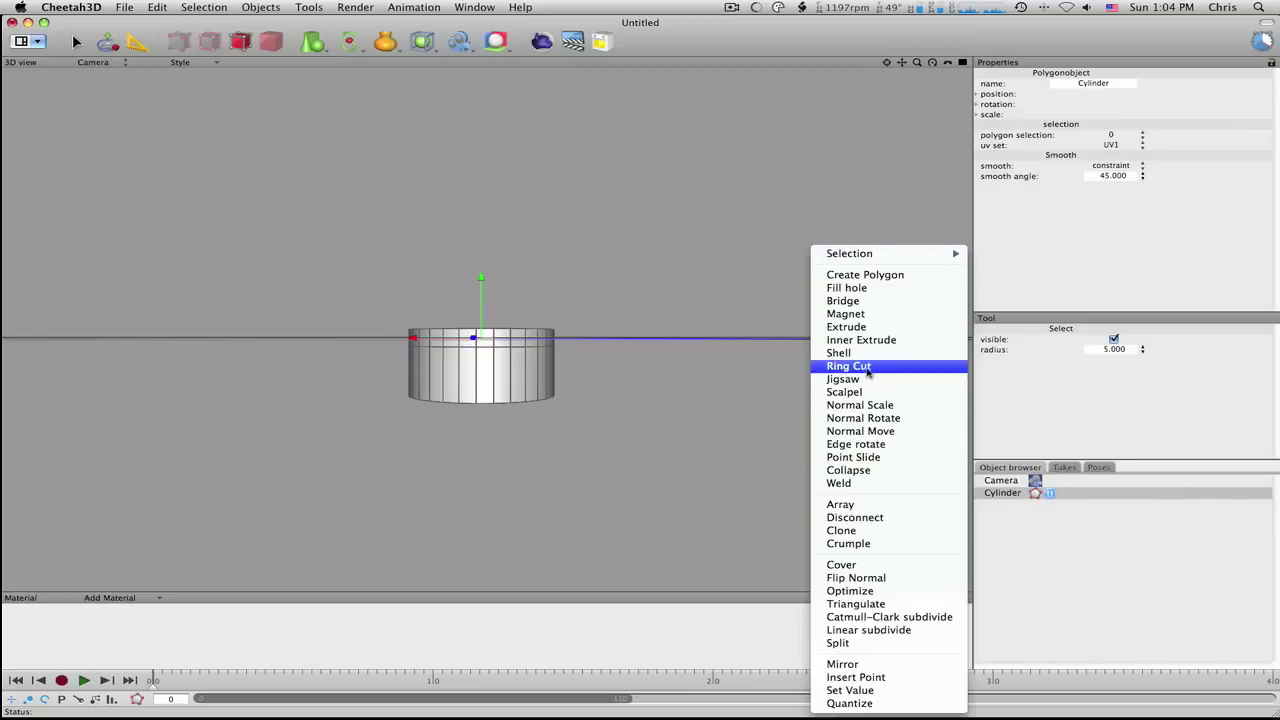
pyautogui.click(866, 367)
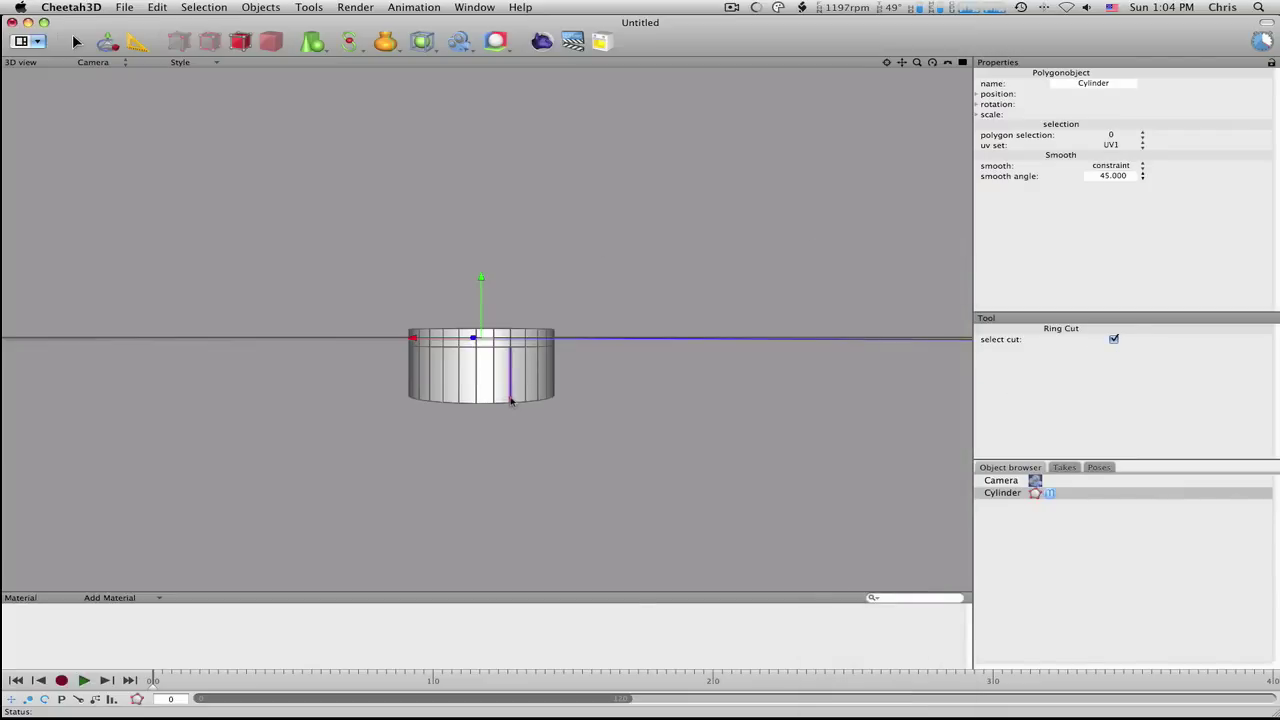
pyautogui.click(510, 400)
pyautogui.click(77, 42)
pyautogui.click(530, 516)
# - Select the bottom cap polygons and scale them up uniformly so the lower edge flares slightly outward
pyautogui.keyDown('alt'); pyautogui.moveTo(530, 516); pyautogui.dragTo(505, 402); pyautogui.keyUp('alt')
pyautogui.moveTo(476, 309)
pyautogui.mouseDown()
pyautogui.moveTo(463, 353)
pyautogui.moveTo(488, 380)
pyautogui.moveTo(530, 300)
pyautogui.moveTo(498, 349)
pyautogui.mouseUp()
pyautogui.moveTo(663, 255); pyautogui.dragTo(655, 359, button='right')
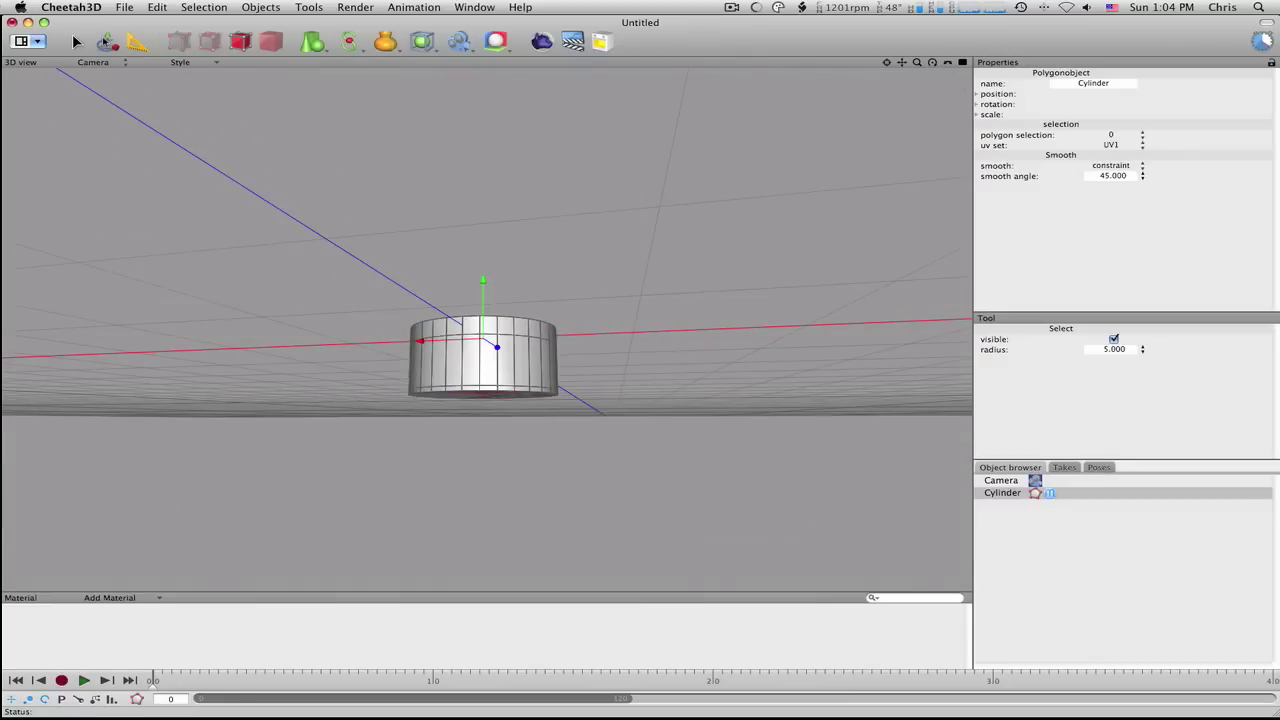
pyautogui.click(105, 41)
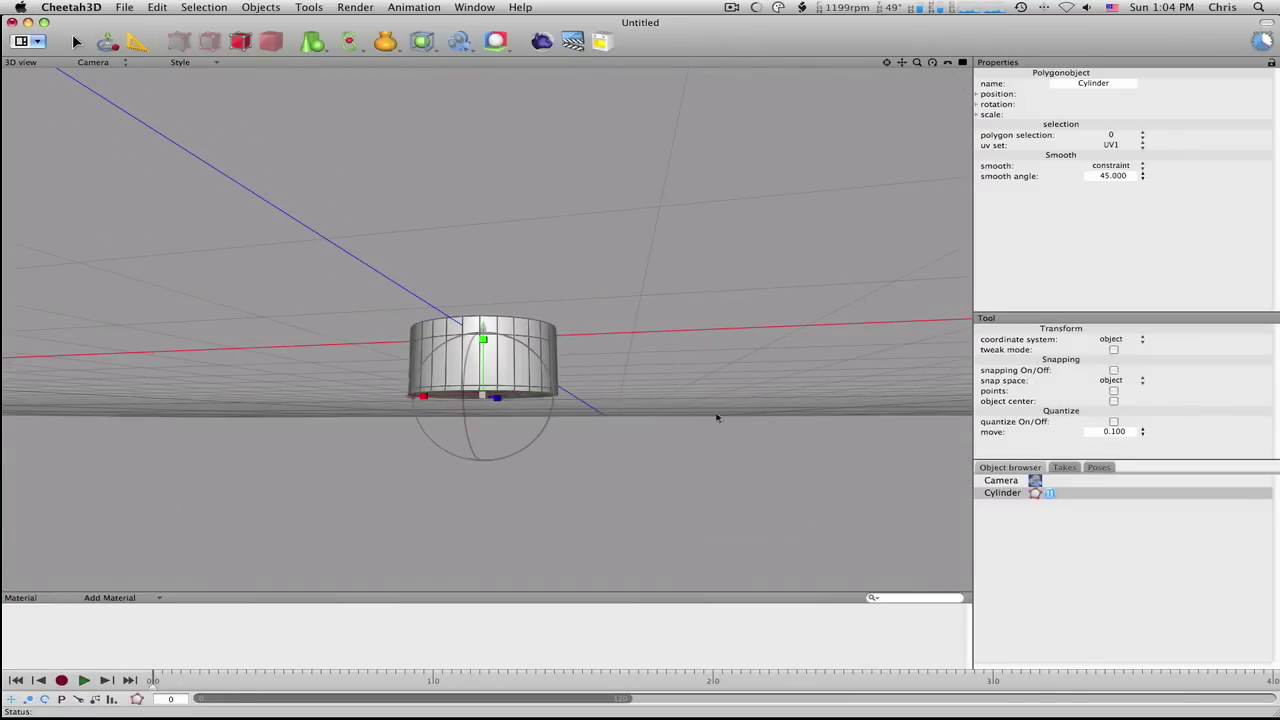
pyautogui.keyDown('alt'); pyautogui.moveTo(717, 417); pyautogui.dragTo(574, 376); pyautogui.keyUp('alt')
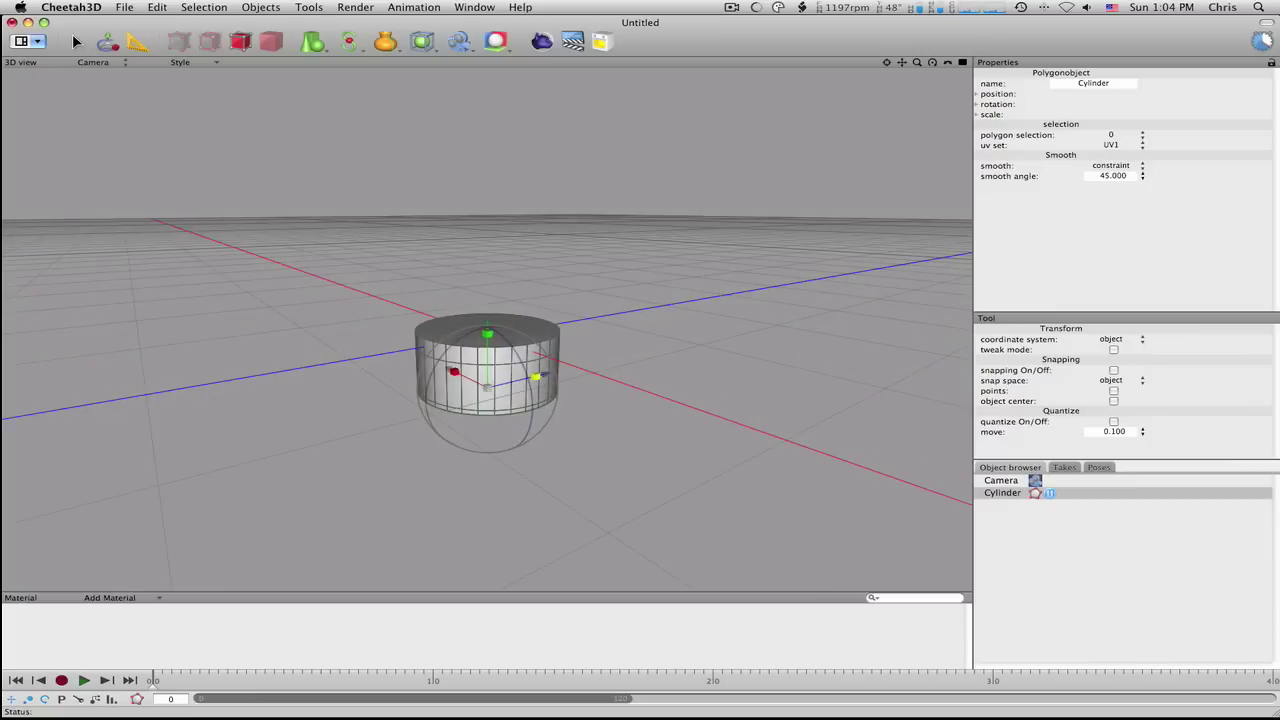
pyautogui.moveTo(487, 388); pyautogui.dragTo(497, 388)
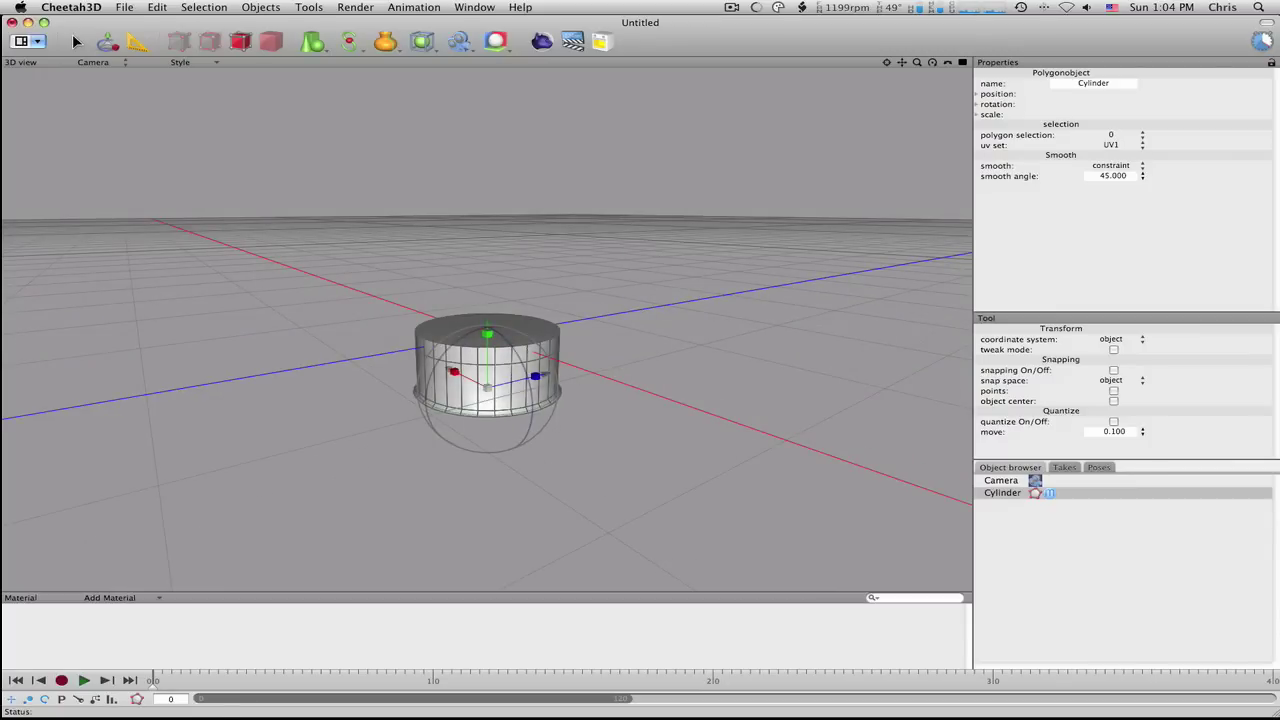
# - Extrude the flared bottom cap downward to start the wider marker body
pyautogui.moveTo(505, 392); pyautogui.dragTo(506, 438, button='right')
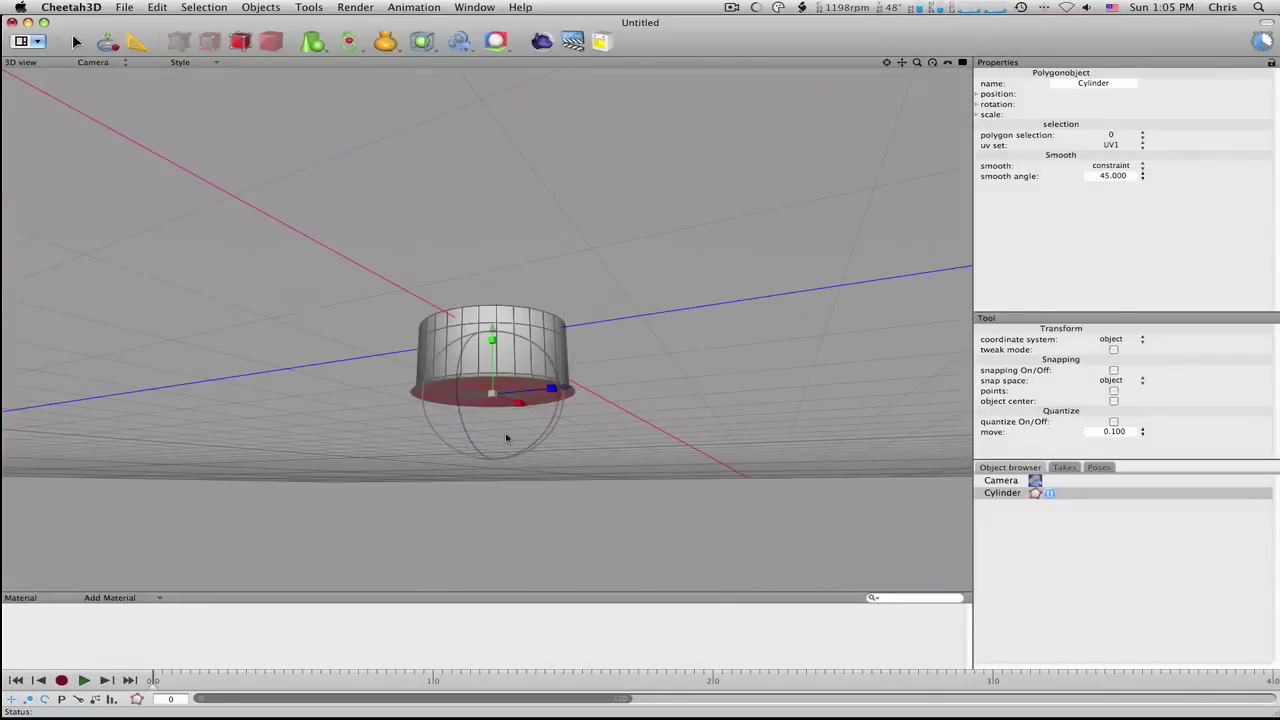
pyautogui.click(81, 41)
pyautogui.rightClick(741, 334)
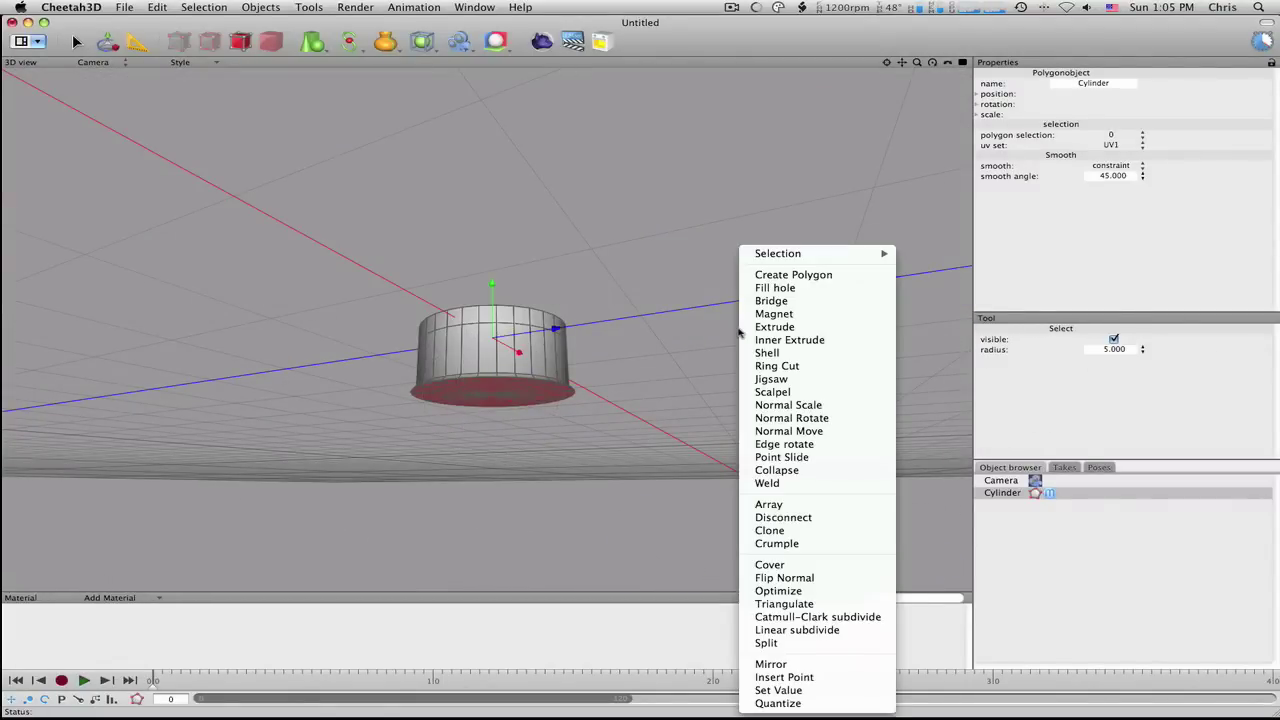
pyautogui.click(772, 330)
pyautogui.moveTo(719, 320); pyautogui.dragTo(1279, 486)
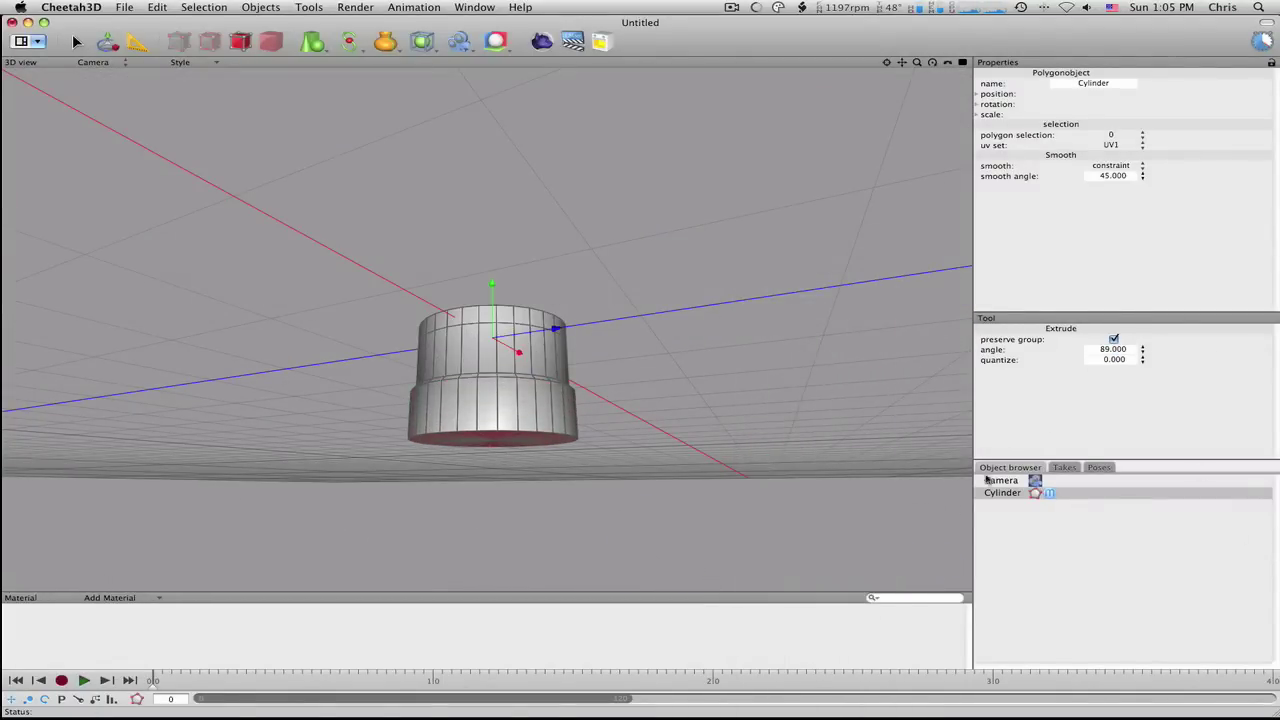
# - Extrude the bottom cap downward three more times to lengthen the marker body in successive sections
pyautogui.scroll(-4, 615, 398)
pyautogui.moveTo(615, 398); pyautogui.dragTo(574, 425, button='right')
pyautogui.moveTo(469, 421); pyautogui.dragTo(454, 423, button='right')
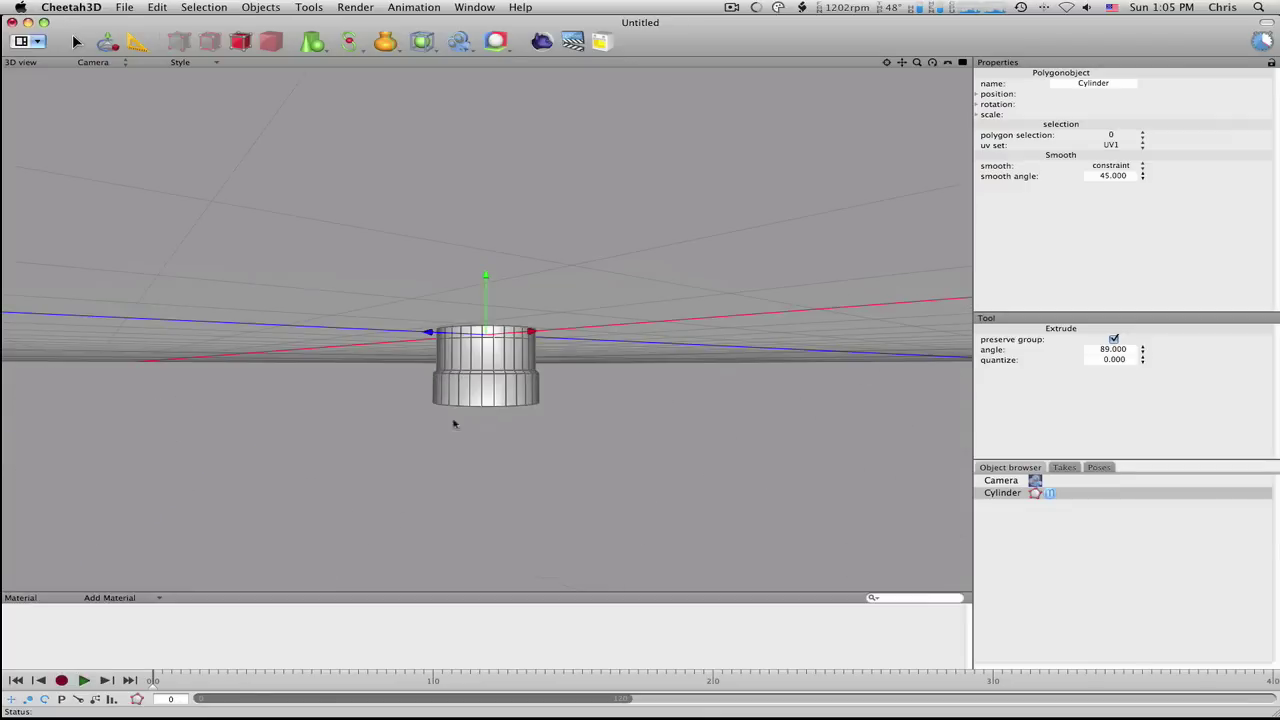
pyautogui.moveTo(672, 505); pyautogui.dragTo(1278, 697)
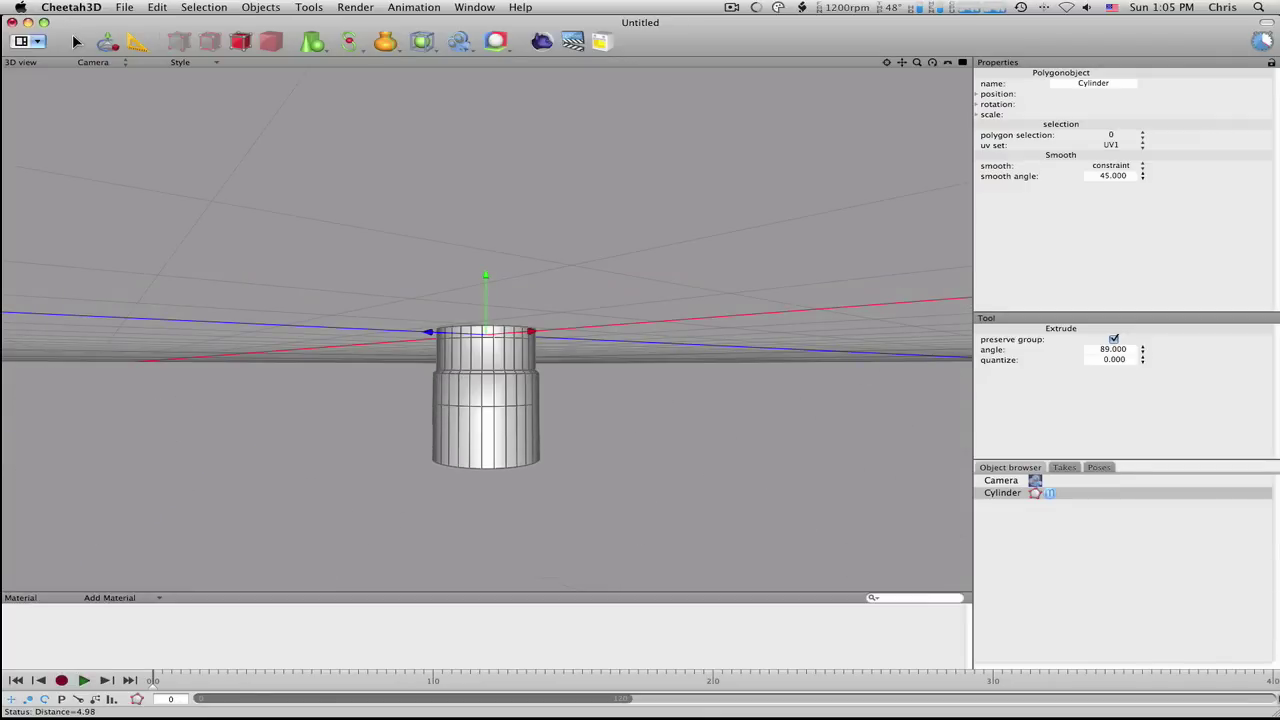
pyautogui.moveTo(654, 549); pyautogui.dragTo(288, 498, button='right')
pyautogui.moveTo(313, 453); pyautogui.dragTo(1262, 659)
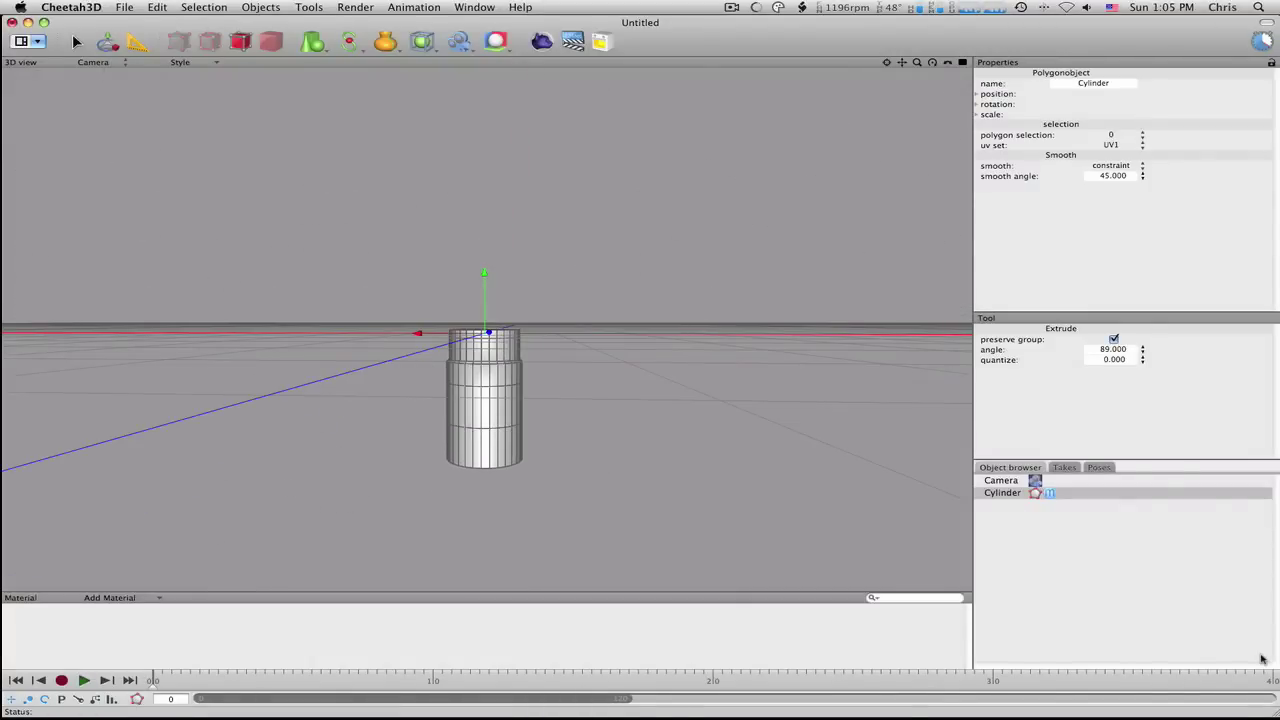
pyautogui.moveTo(735, 524); pyautogui.dragTo(313, 520, button='right')
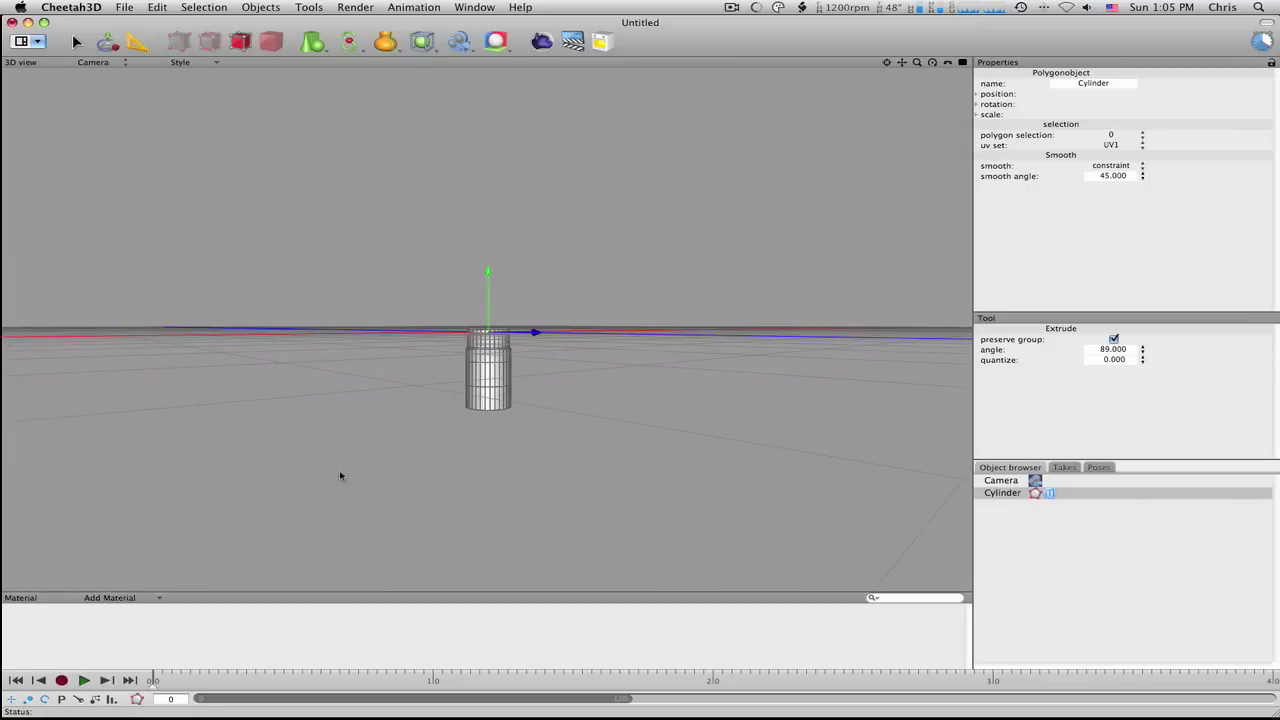
pyautogui.keyDown('alt'); pyautogui.moveTo(342, 473); pyautogui.dragTo(409, 491, button='right'); pyautogui.keyUp('alt')
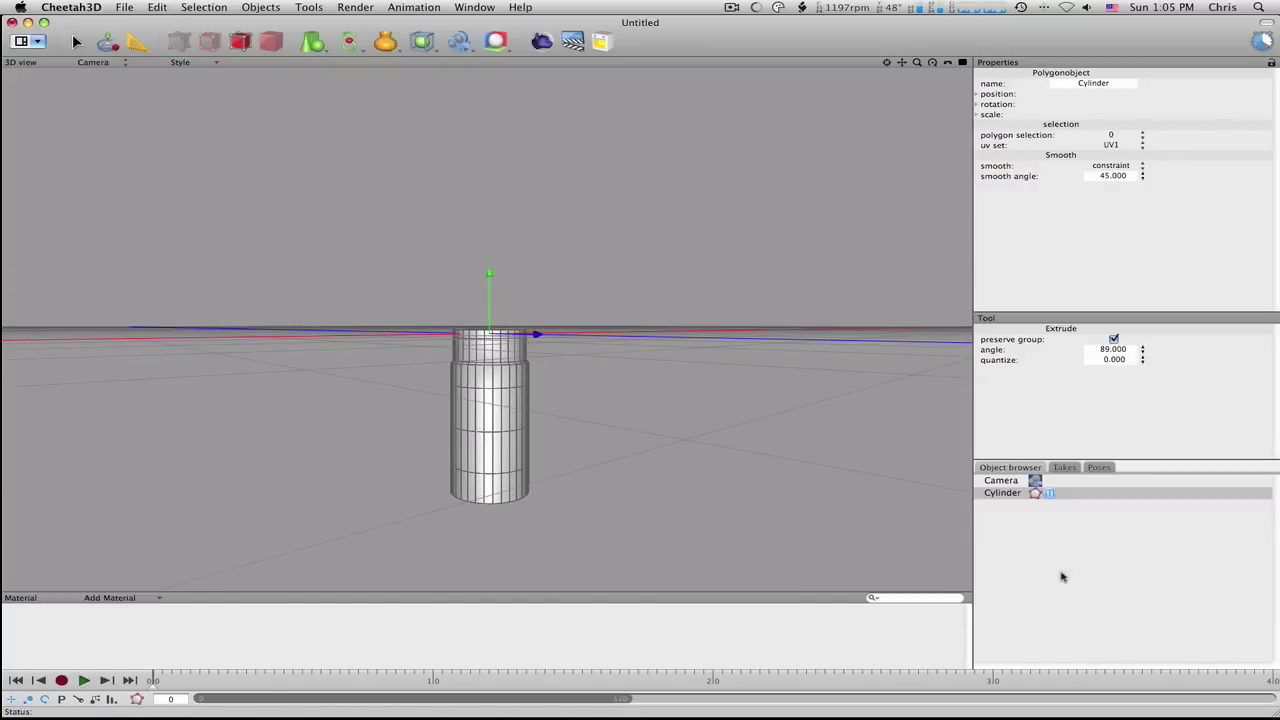
pyautogui.scroll(-4, 594, 482)
pyautogui.keyDown('alt'); pyautogui.moveTo(594, 482); pyautogui.dragTo(725, 490, button='right'); pyautogui.keyUp('alt')
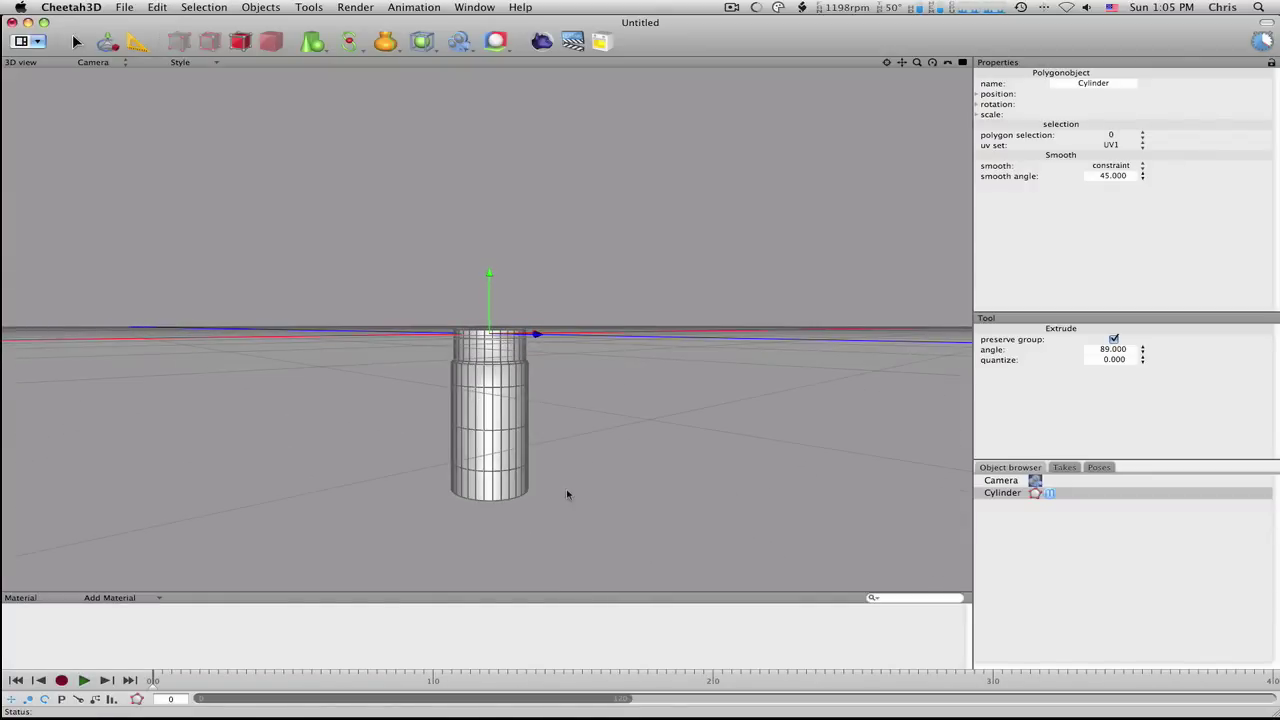
# - Add a Ring Cut around the lowest body section just above the bottom edge and clear the selection
pyautogui.moveTo(566, 494)
pyautogui.keyDown('alt'); pyautogui.mouseDown()
pyautogui.moveTo(380, 471)
pyautogui.moveTo(548, 502)
pyautogui.mouseUp(); pyautogui.keyUp('alt')
pyautogui.moveTo(548, 502); pyautogui.dragTo(476, 498, button='right')
pyautogui.click(74, 41)
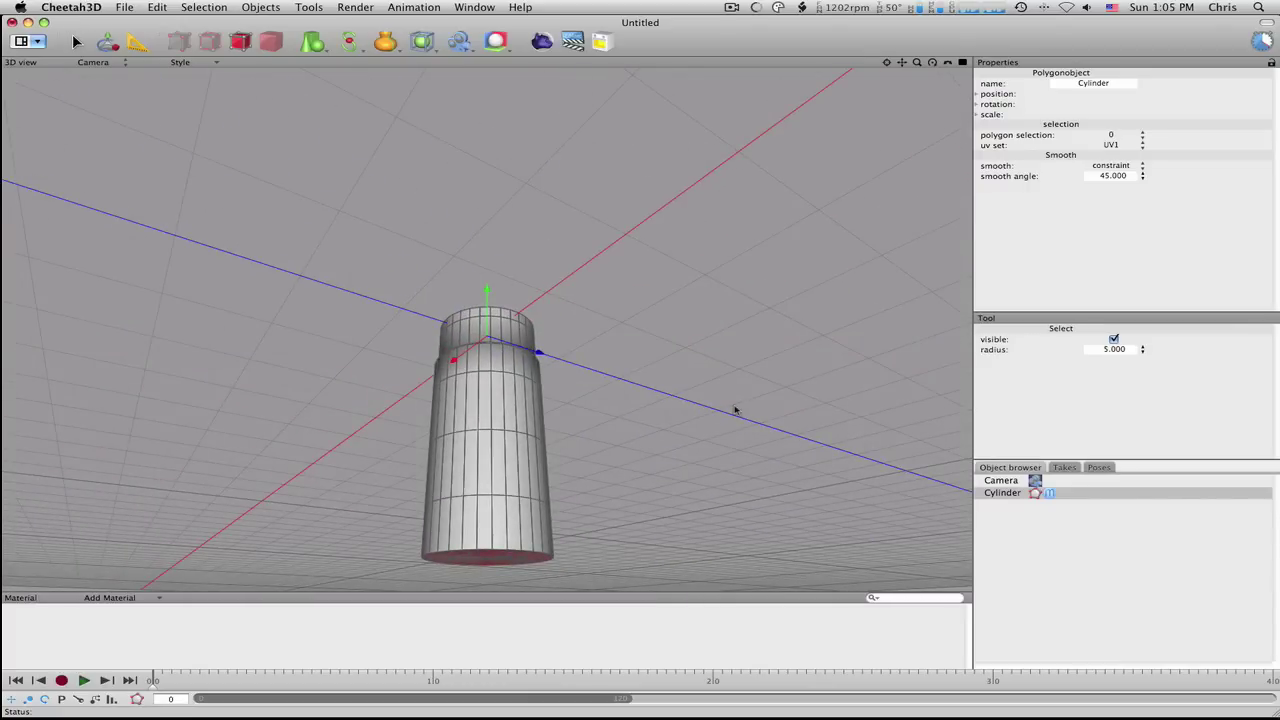
pyautogui.rightClick(731, 409)
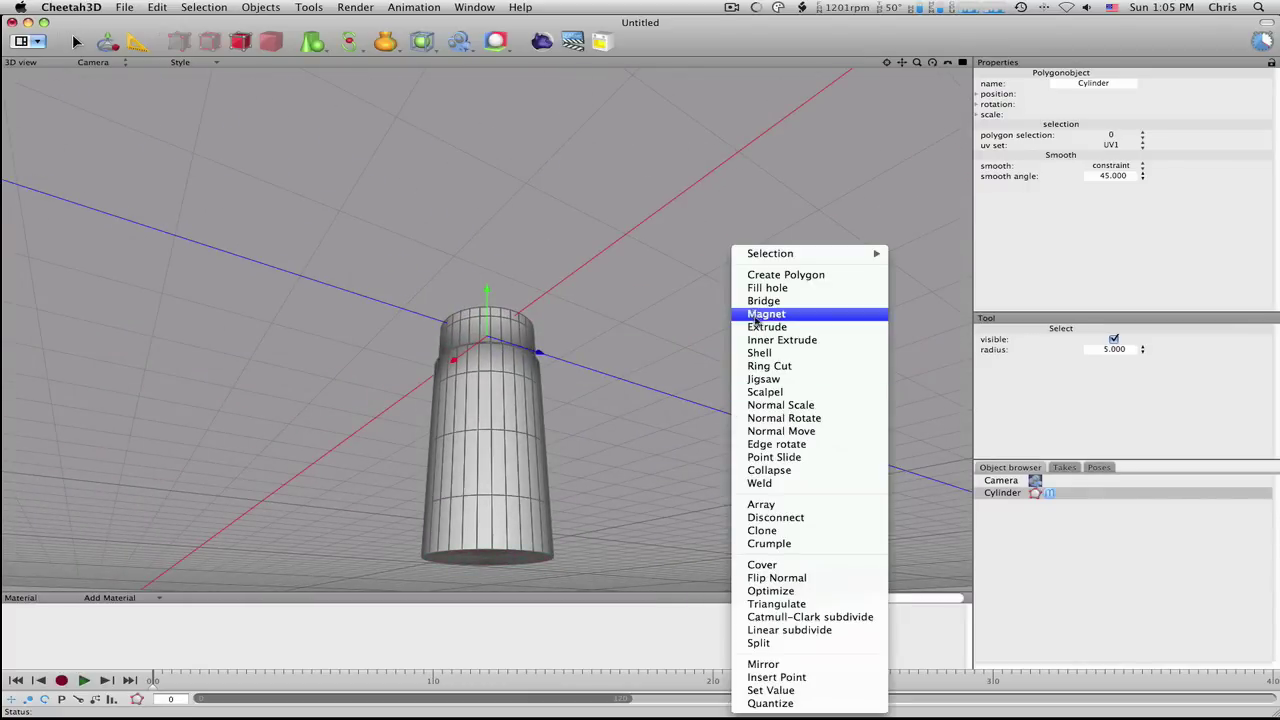
pyautogui.click(769, 366)
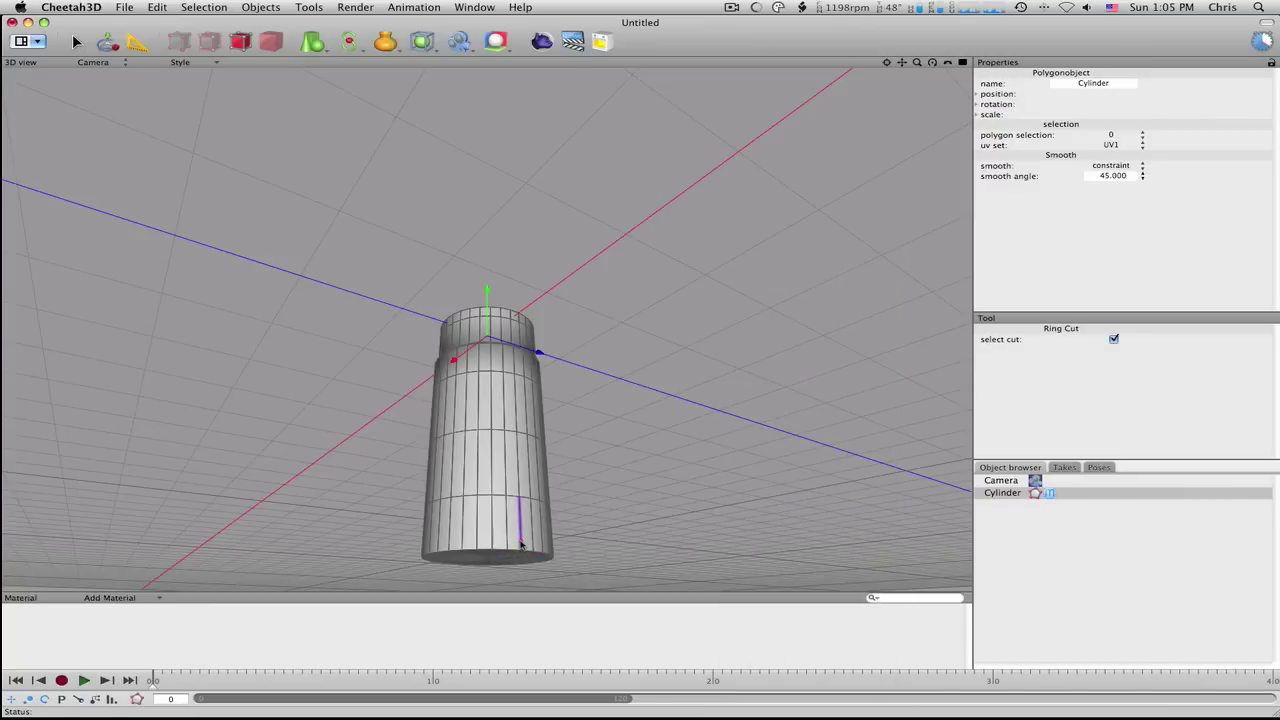
pyautogui.click(520, 543)
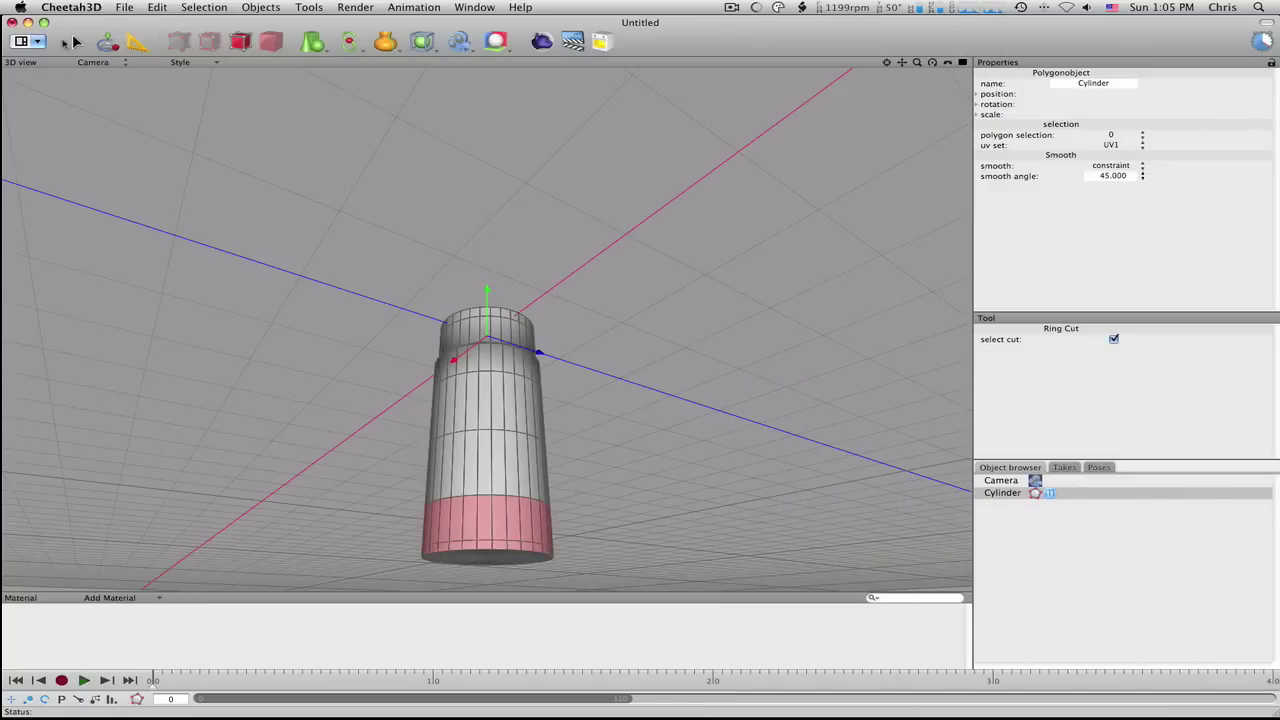
pyautogui.click(75, 42)
pyautogui.click(272, 145)
# - Ring-select the narrow band at the body's bottom edge and extrude it outward to form a wide flat flange
pyautogui.rightClick(746, 378)
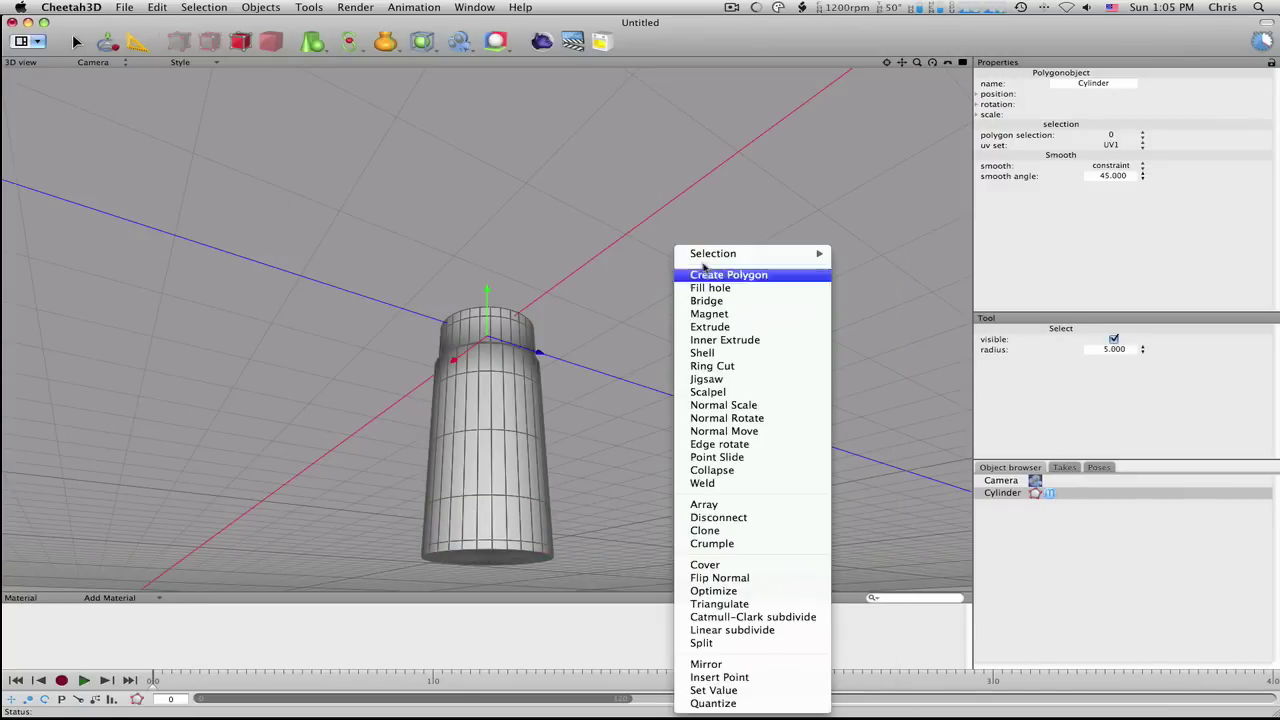
pyautogui.moveTo(780, 253)
pyautogui.click(945, 340)
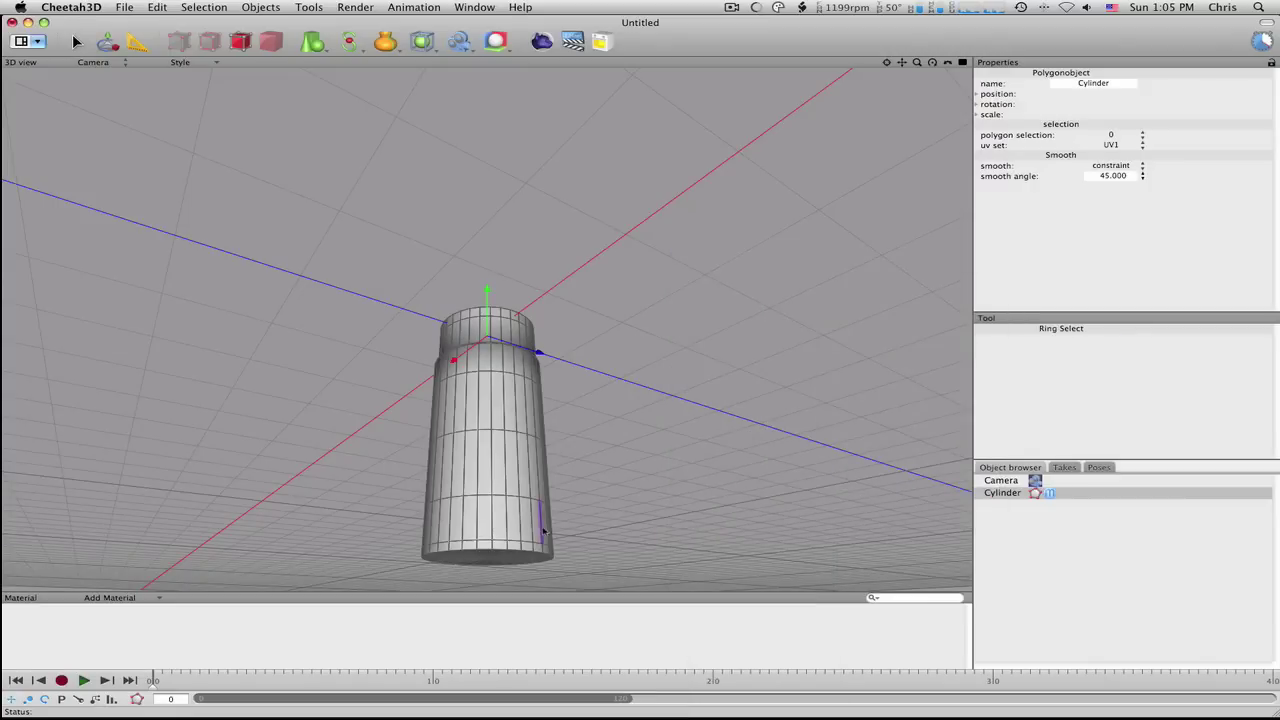
pyautogui.click(521, 548)
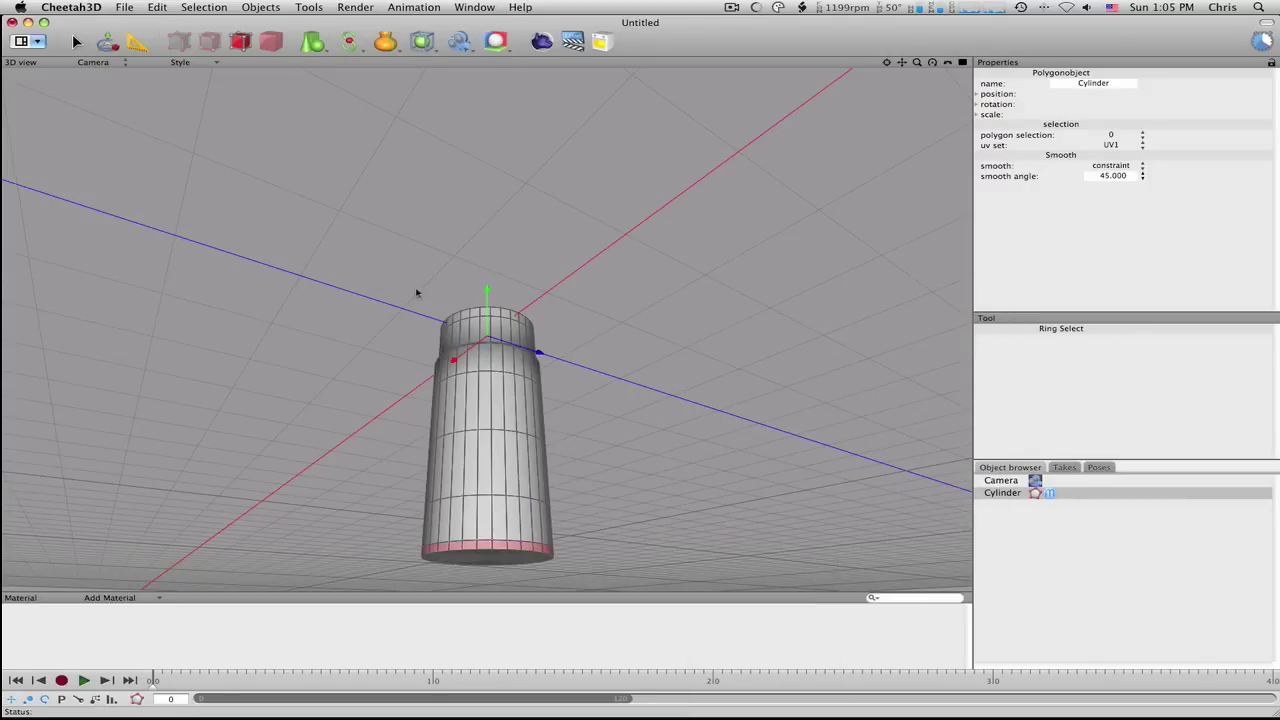
pyautogui.rightClick(746, 346)
pyautogui.click(762, 325)
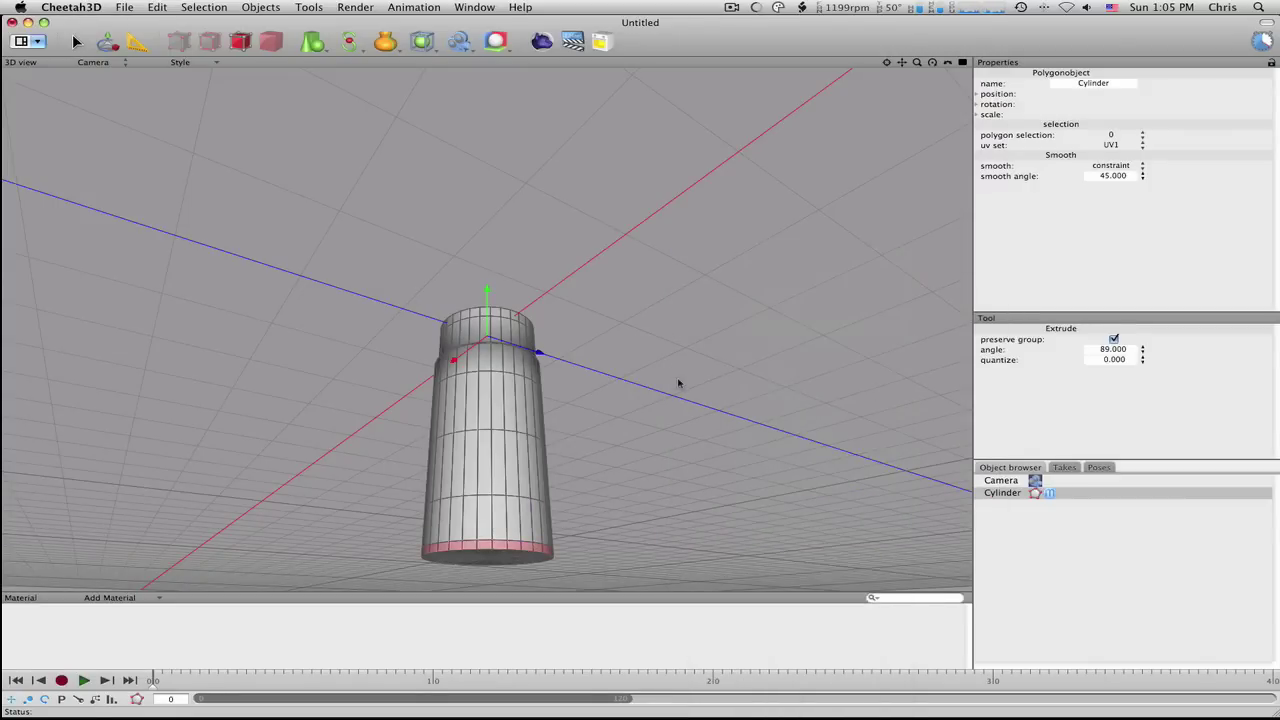
pyautogui.moveTo(678, 383); pyautogui.dragTo(990, 405)
pyautogui.moveTo(803, 371); pyautogui.dragTo(522, 440, button='middle')
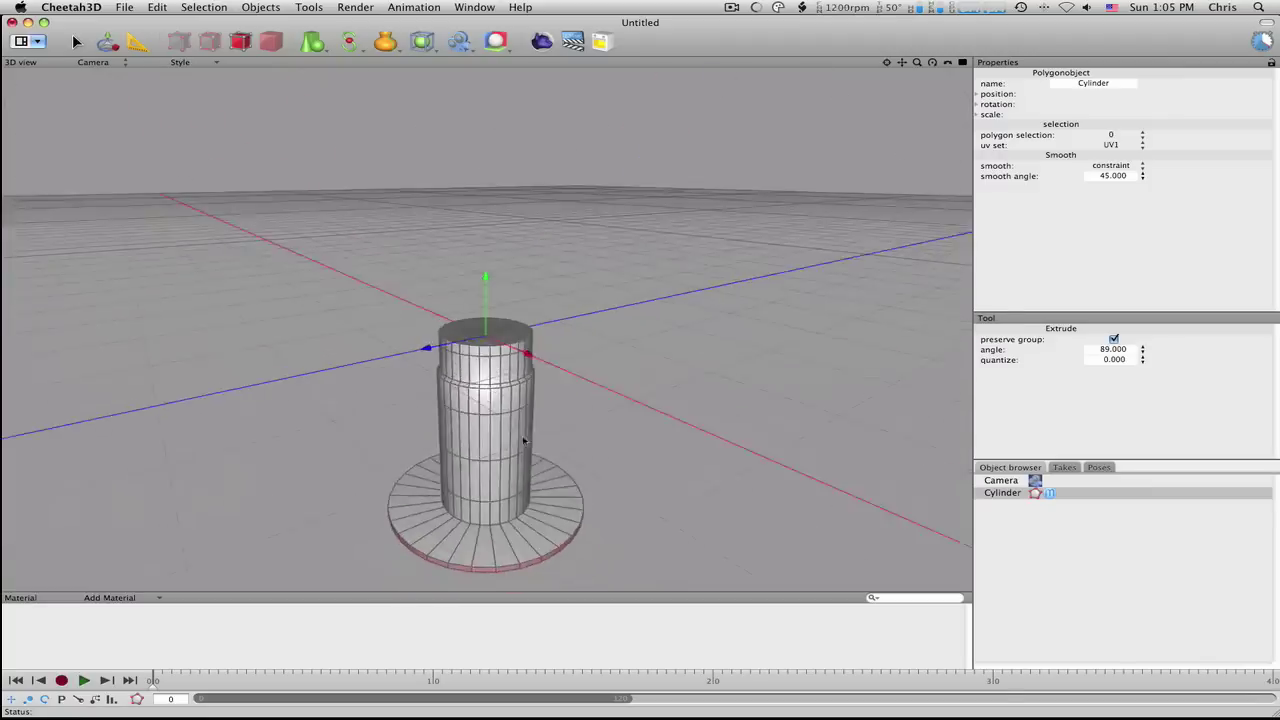
pyautogui.moveTo(522, 435); pyautogui.dragTo(519, 514, button='right')
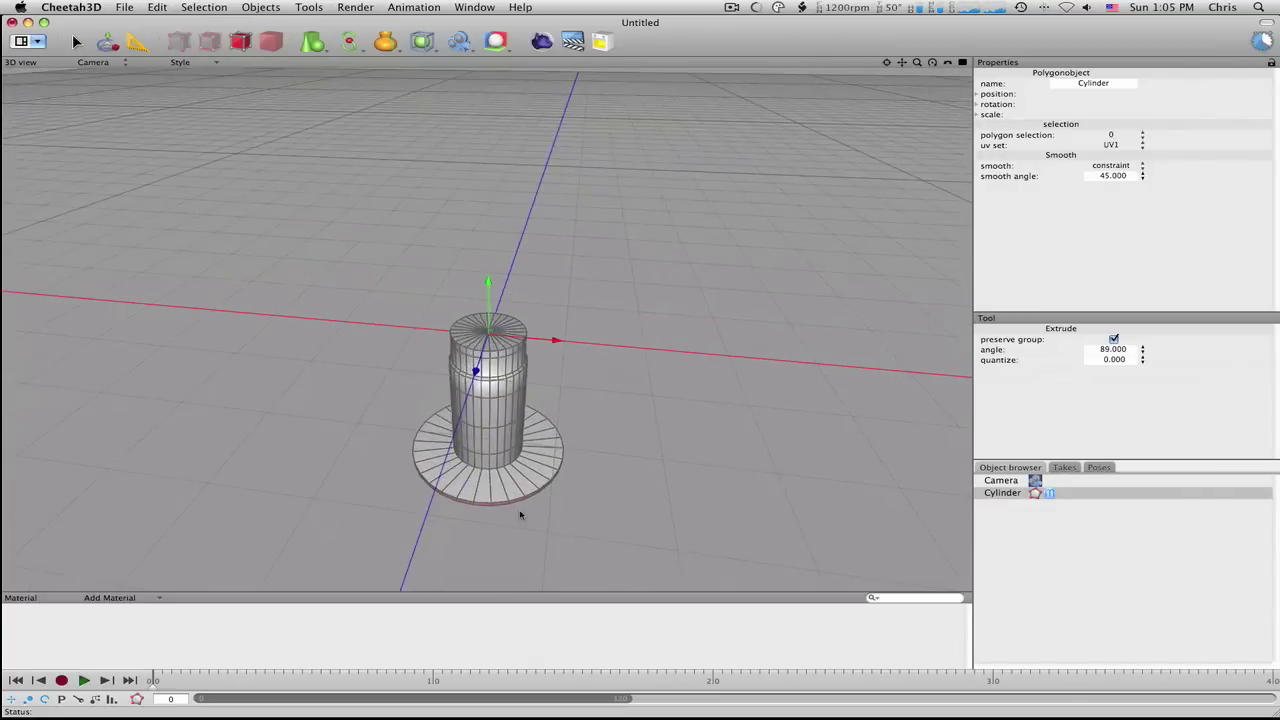
pyautogui.moveTo(628, 414); pyautogui.dragTo(979, 398)
# - Add a Ring Cut around the flange's upper face close to its outer edge and clear the selection
pyautogui.moveTo(730, 470); pyautogui.dragTo(38, 5, button='right')
pyautogui.click(116, 47)
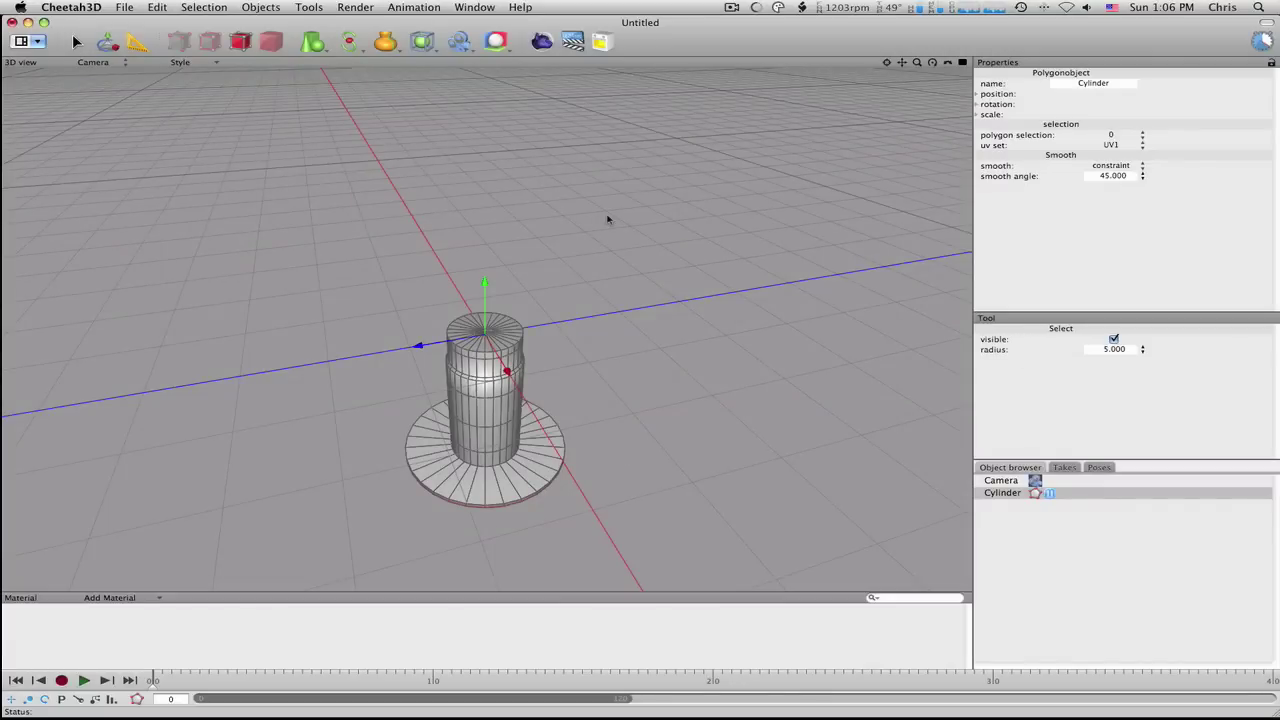
pyautogui.rightClick(665, 249)
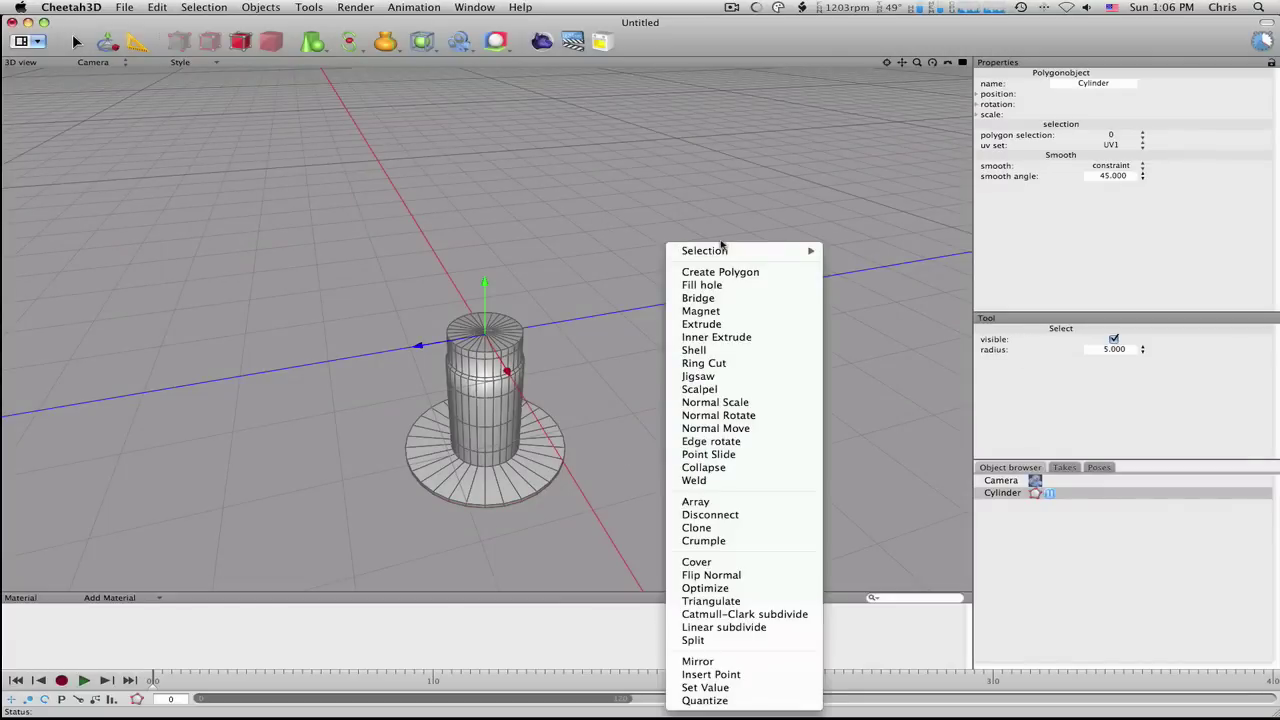
pyautogui.click(714, 364)
pyautogui.moveTo(590, 472); pyautogui.dragTo(455, 513, button='right')
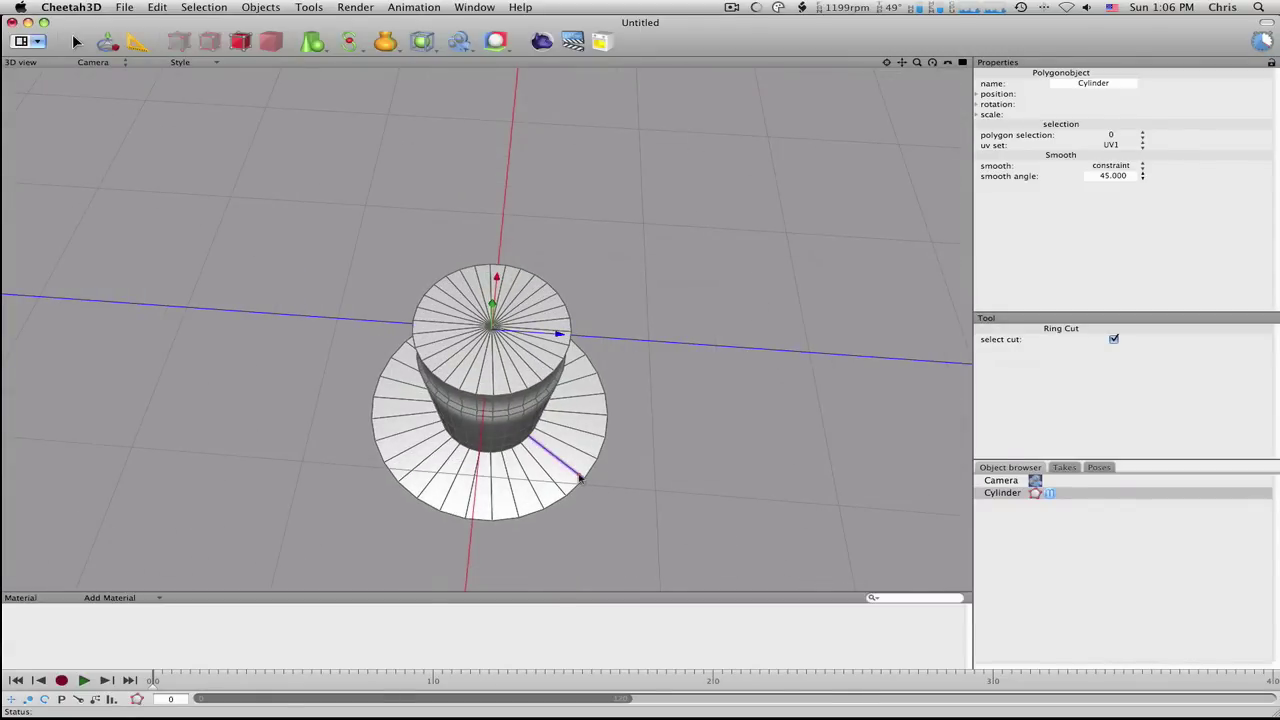
pyautogui.click(578, 479)
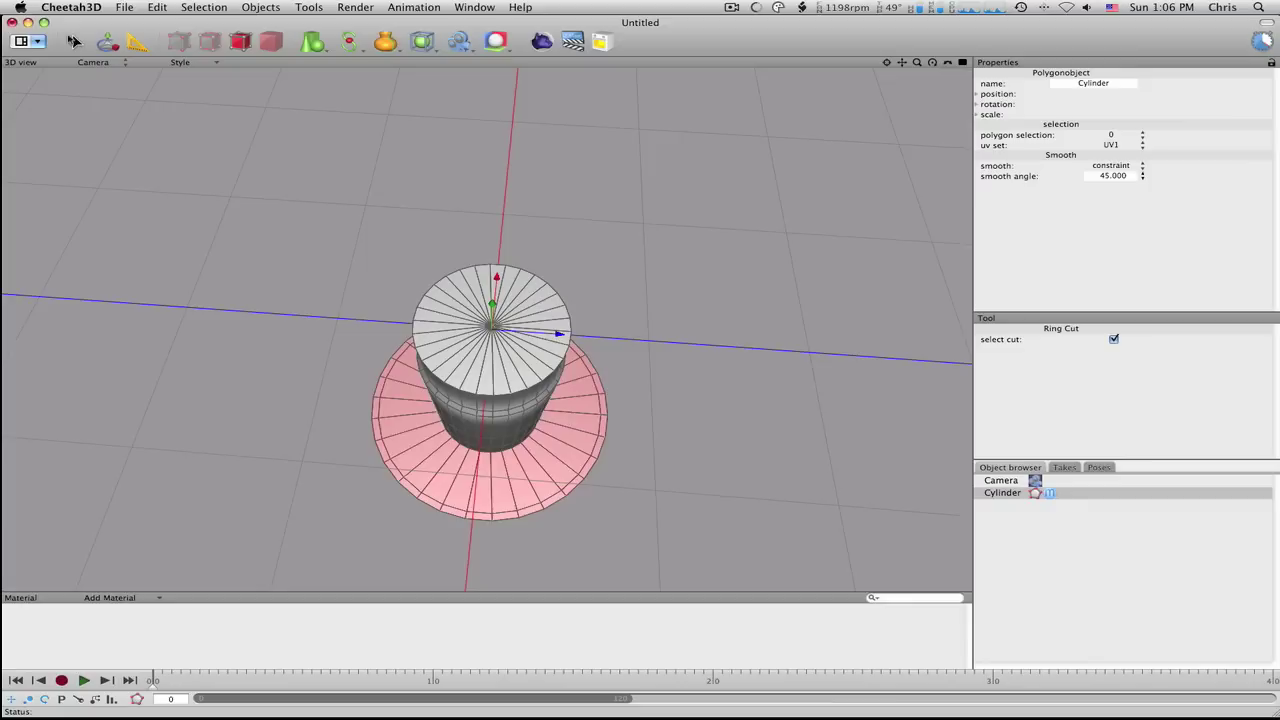
pyautogui.click(75, 41)
pyautogui.click(693, 387)
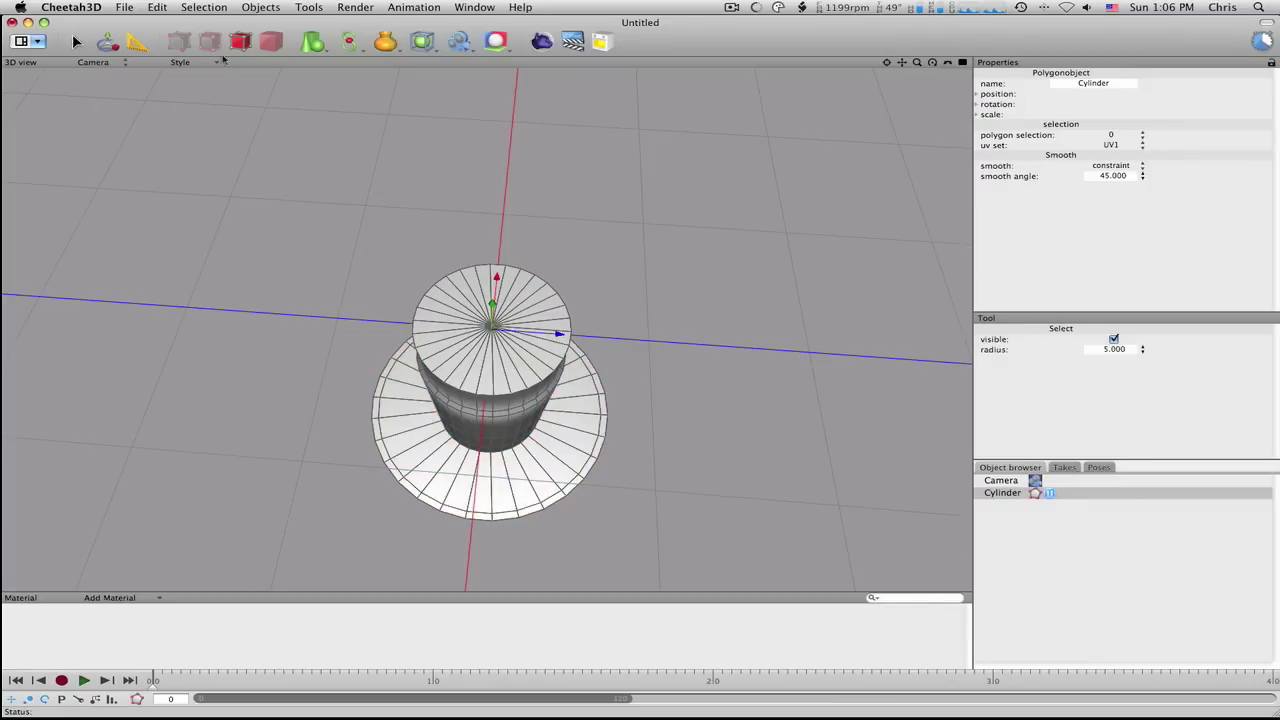
# - Ring-select the thin outer band on the flange's upper face and activate Extrude for it
pyautogui.rightClick(660, 261)
pyautogui.moveTo(666, 259)
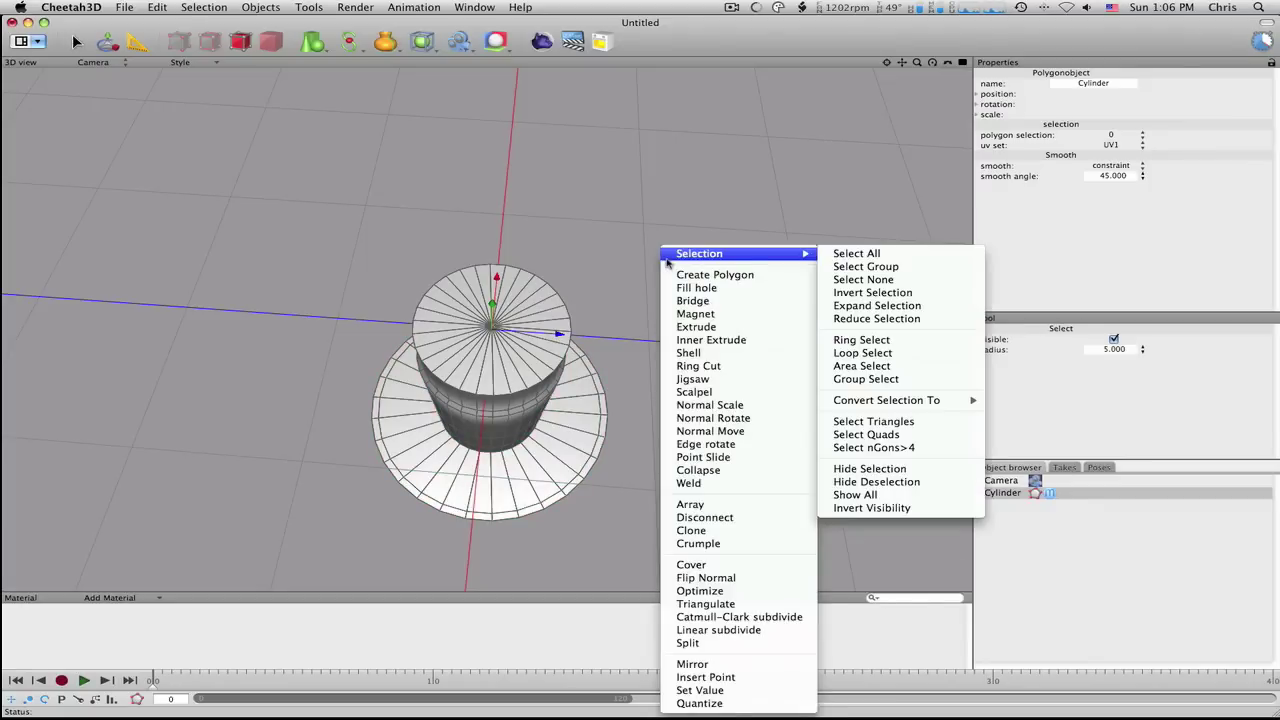
pyautogui.click(860, 340)
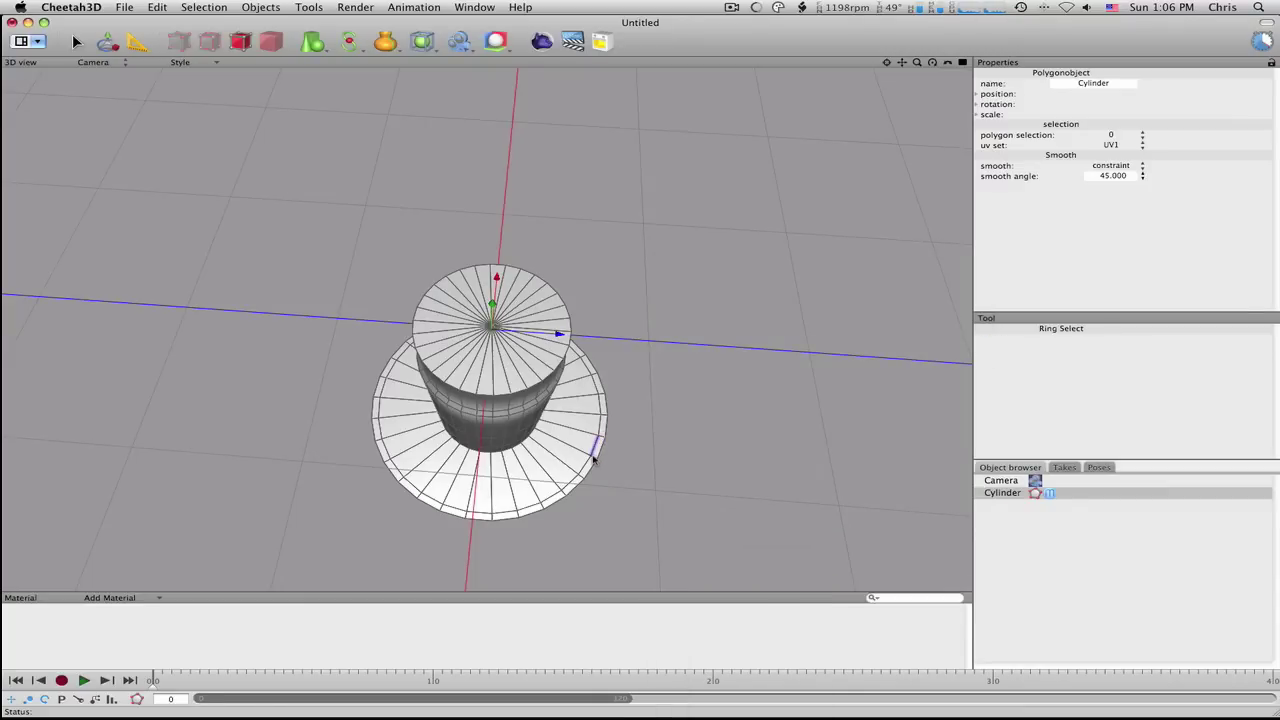
pyautogui.click(594, 459)
pyautogui.keyDown('alt'); pyautogui.moveTo(673, 470); pyautogui.dragTo(780, 422); pyautogui.keyUp('alt')
pyautogui.scroll(-3, 780, 422)
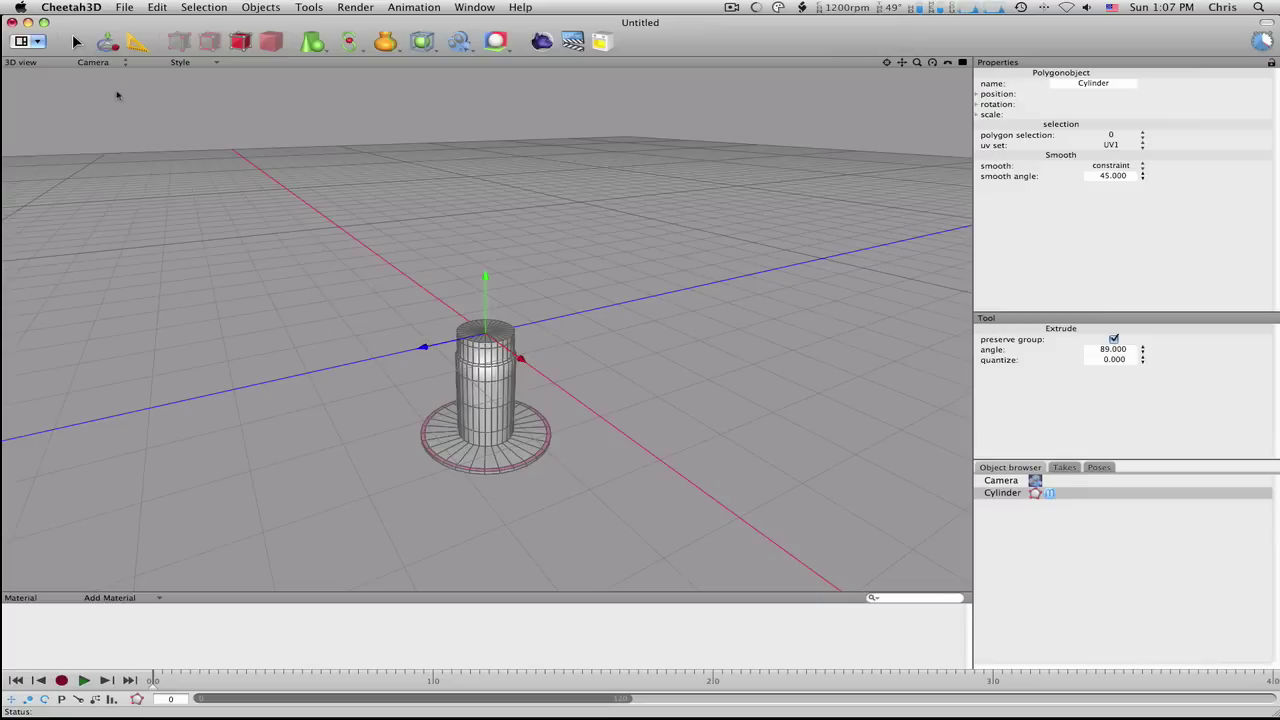
pyautogui.moveTo(117, 95); pyautogui.dragTo(480, 492, button='right')
pyautogui.keyDown('alt'); pyautogui.moveTo(432, 537); pyautogui.dragTo(261, 531, button='right'); pyautogui.keyUp('alt')
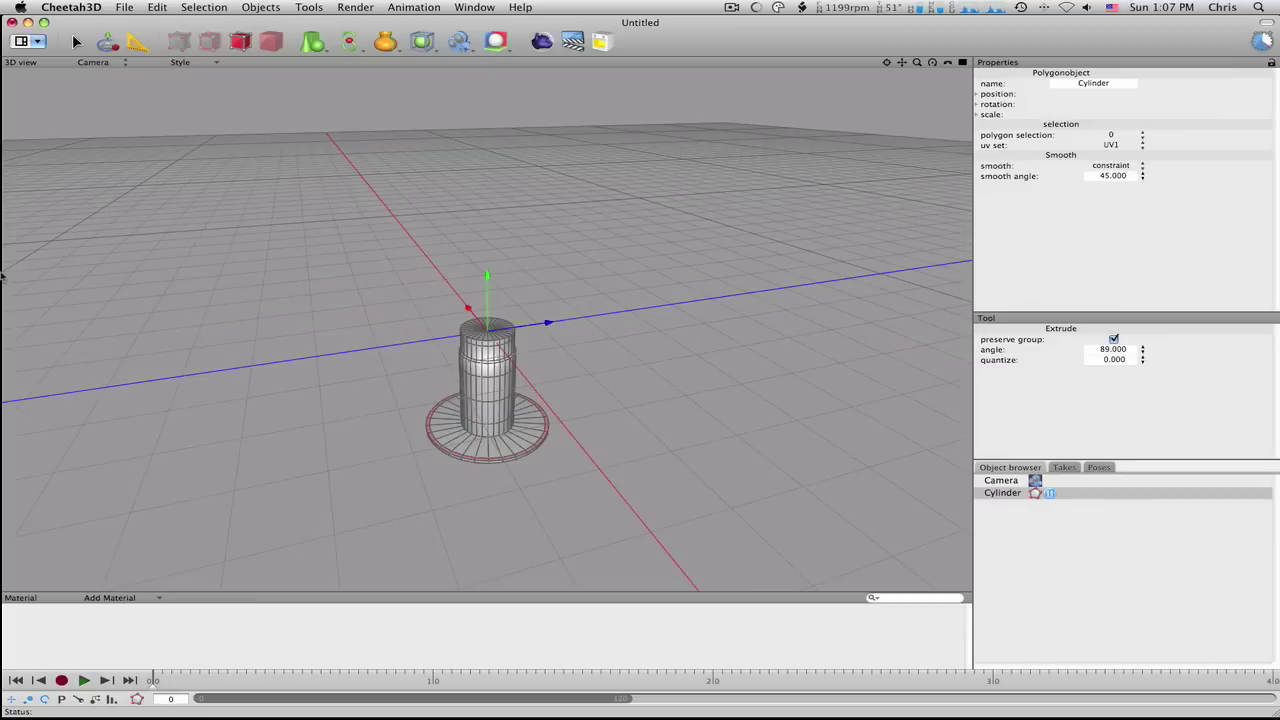
# - Extrude the thin rim band upward about 19.2 units in the Left view, level with the top of the inner cylinder
pyautogui.moveTo(268, 305); pyautogui.dragTo(1279, 247)
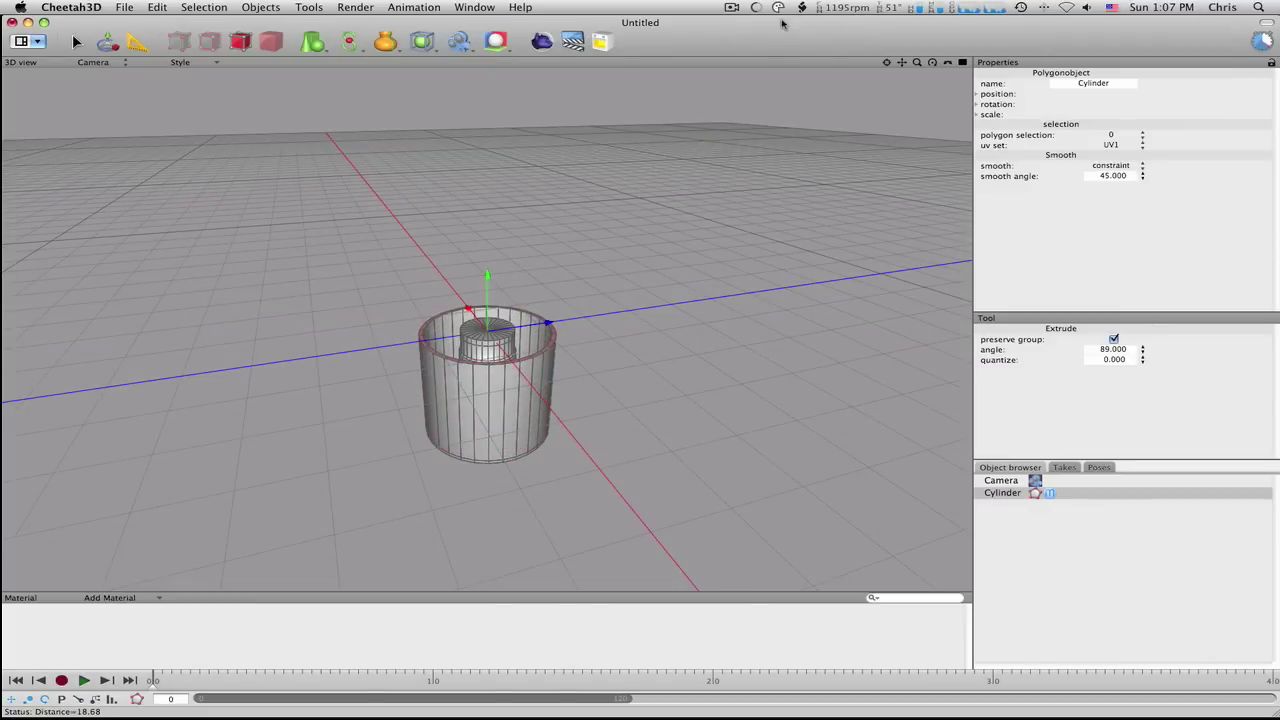
pyautogui.press('super+z')
pyautogui.click(113, 62)
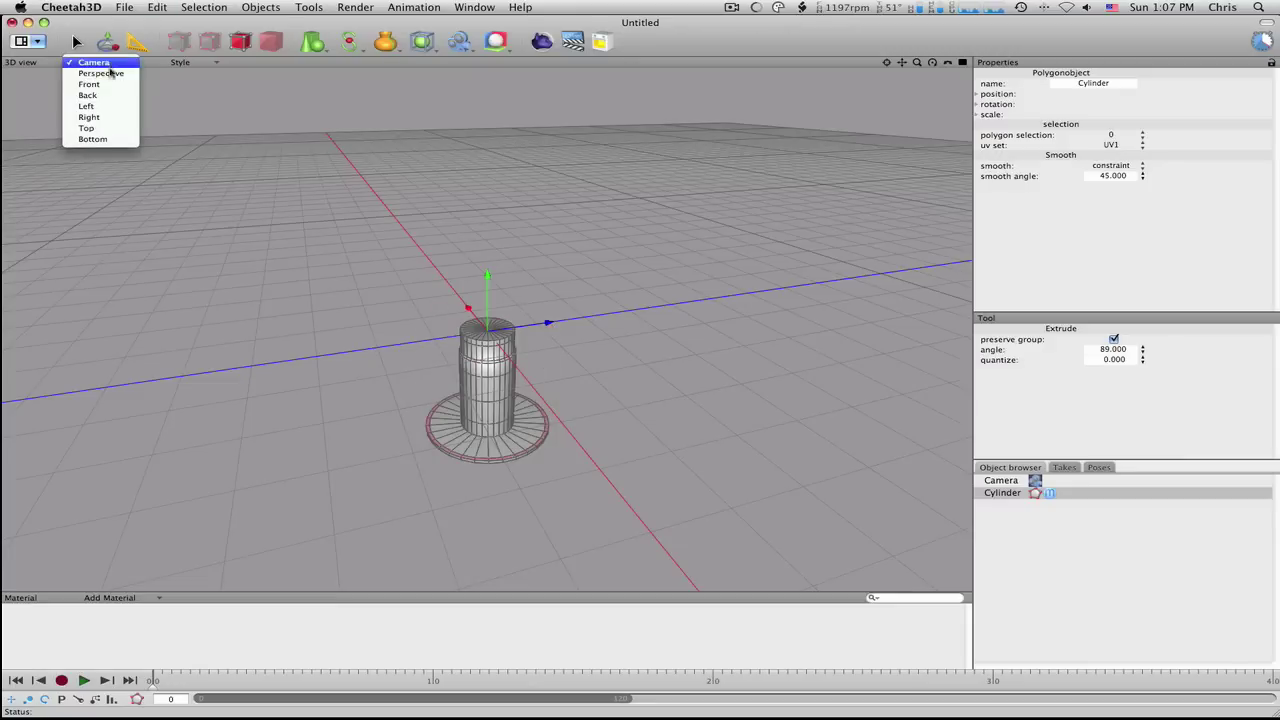
pyautogui.click(112, 112)
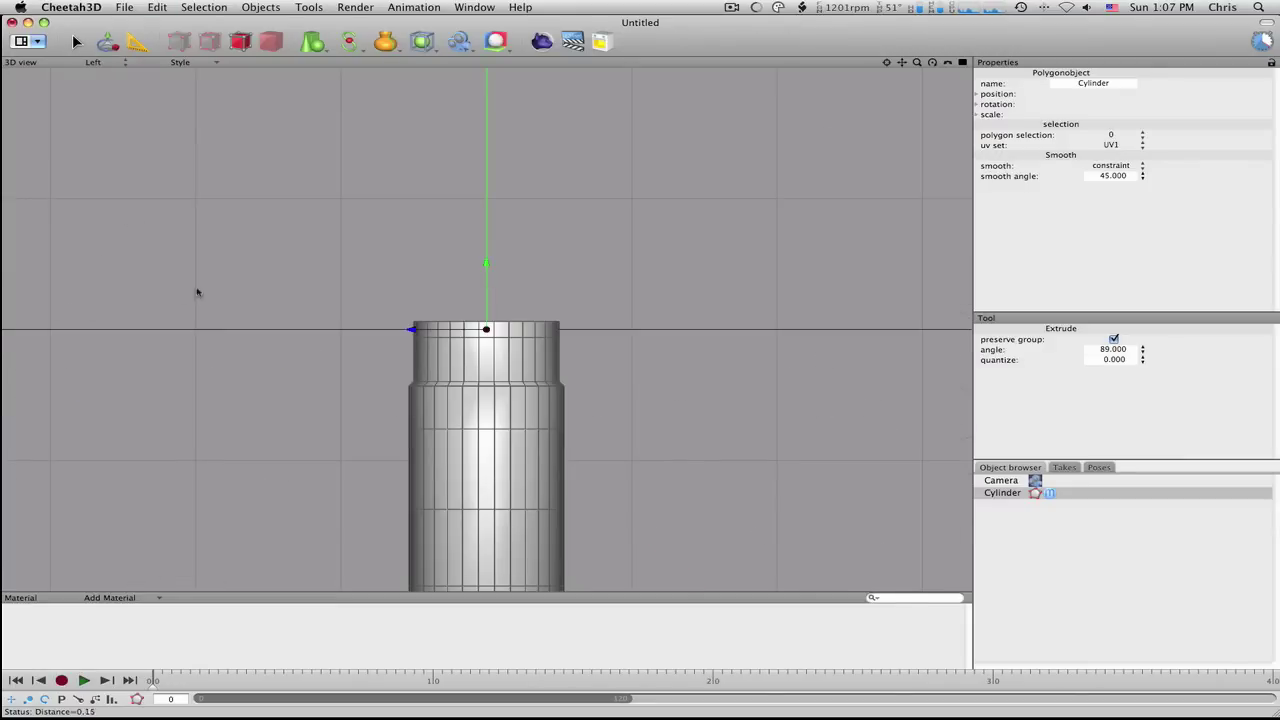
pyautogui.moveTo(197, 292); pyautogui.dragTo(818, 292)
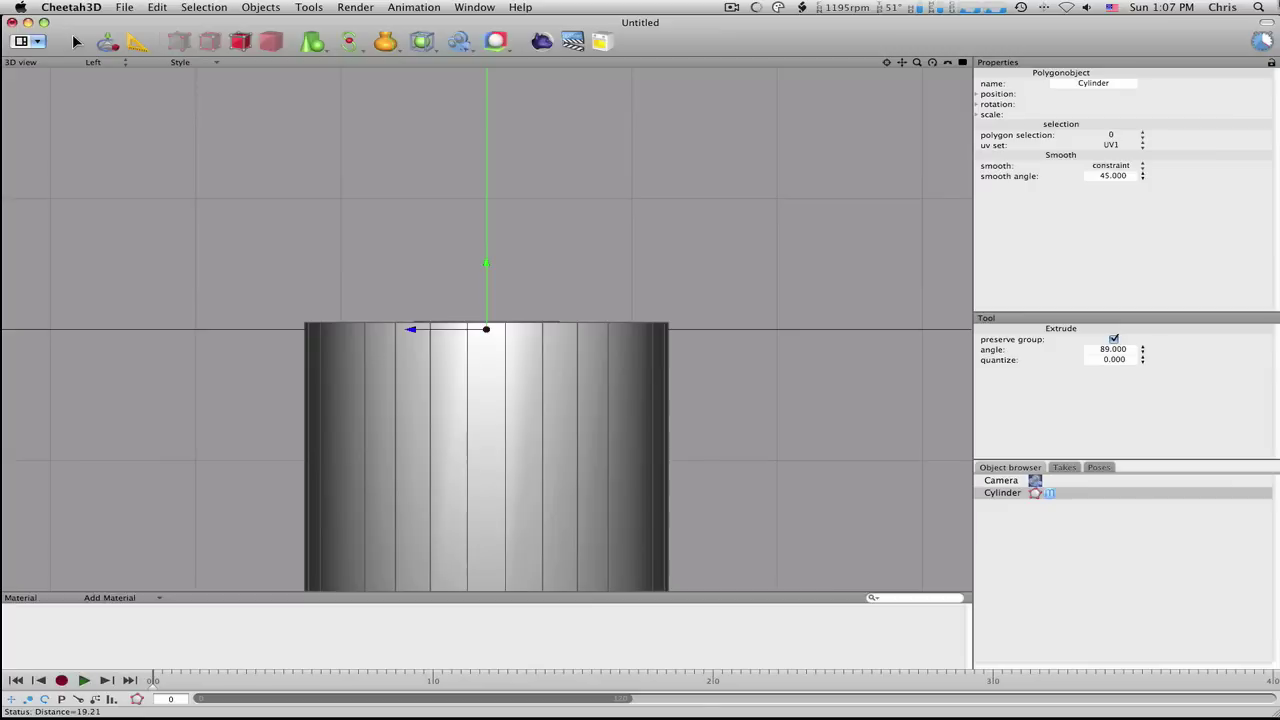
pyautogui.click(111, 62)
pyautogui.click(110, 19)
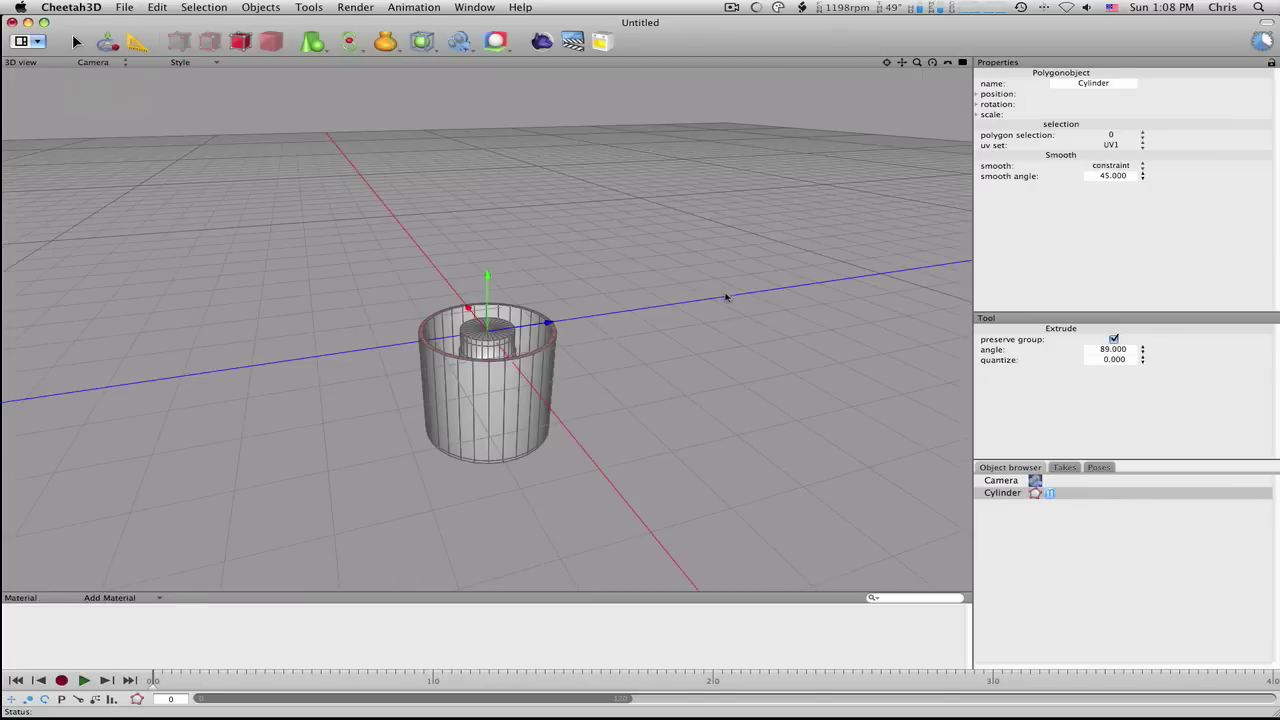
# - Scale the outer wall's top rim up uniformly so the wall flares slightly outward
pyautogui.moveTo(649, 439); pyautogui.dragTo(633, 474, button='right')
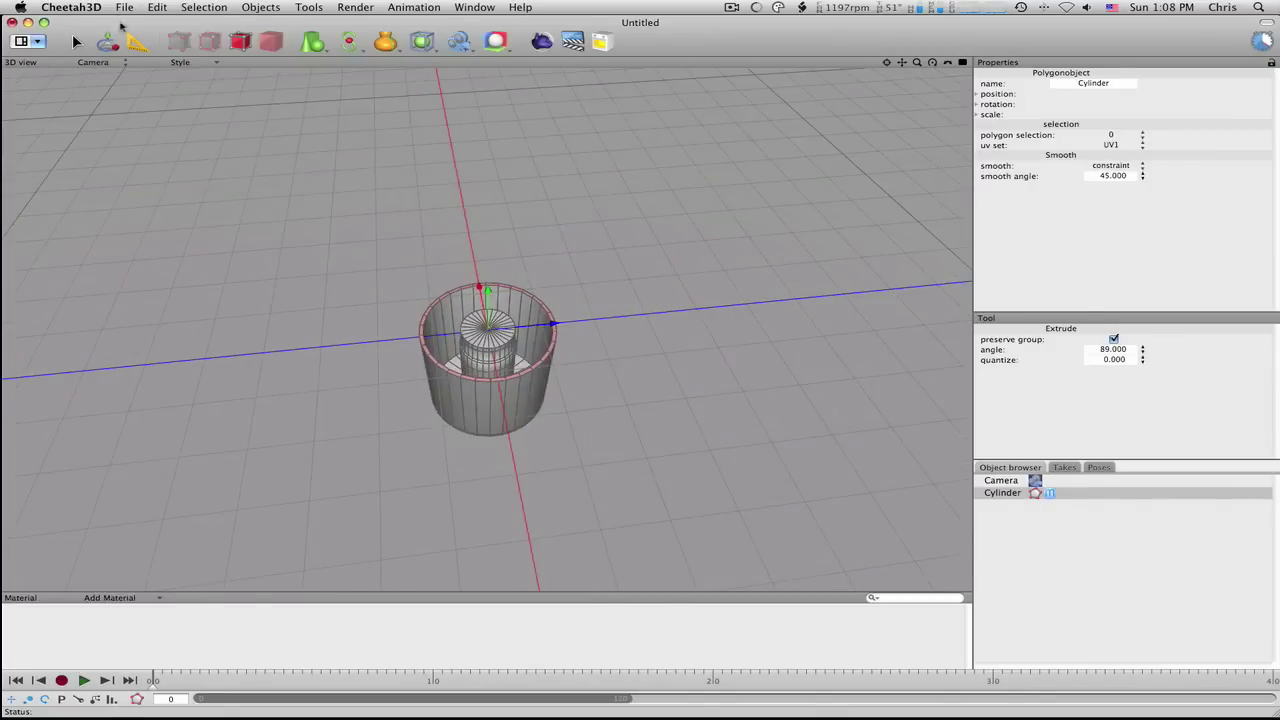
pyautogui.click(110, 42)
pyautogui.moveTo(617, 391); pyautogui.dragTo(548, 340, button='right')
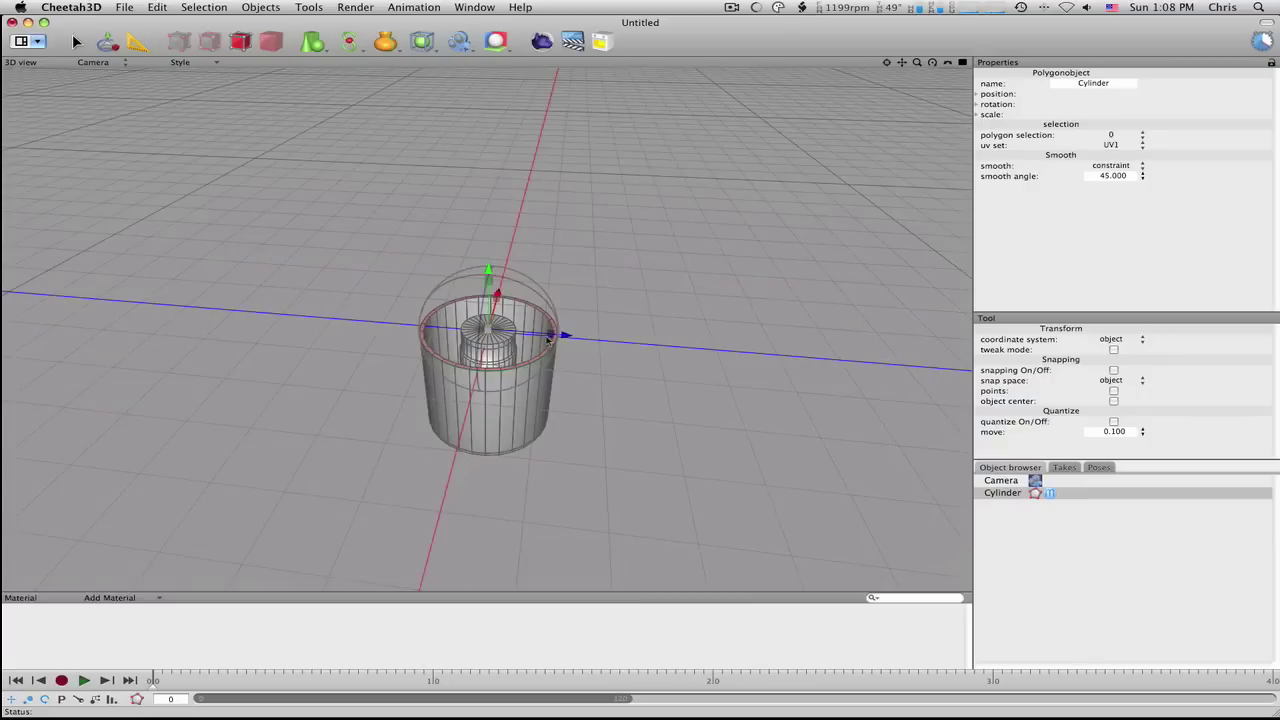
pyautogui.moveTo(651, 440); pyautogui.dragTo(536, 397, button='right')
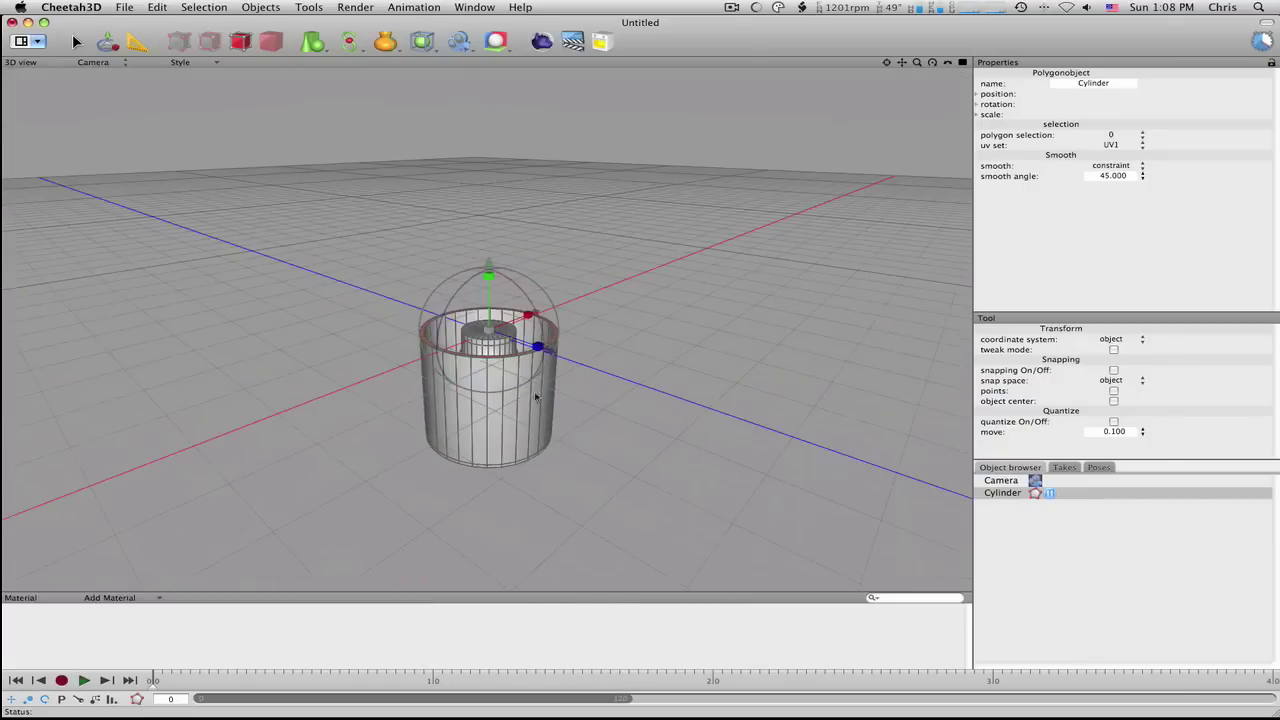
pyautogui.moveTo(490, 332); pyautogui.dragTo(494, 332)
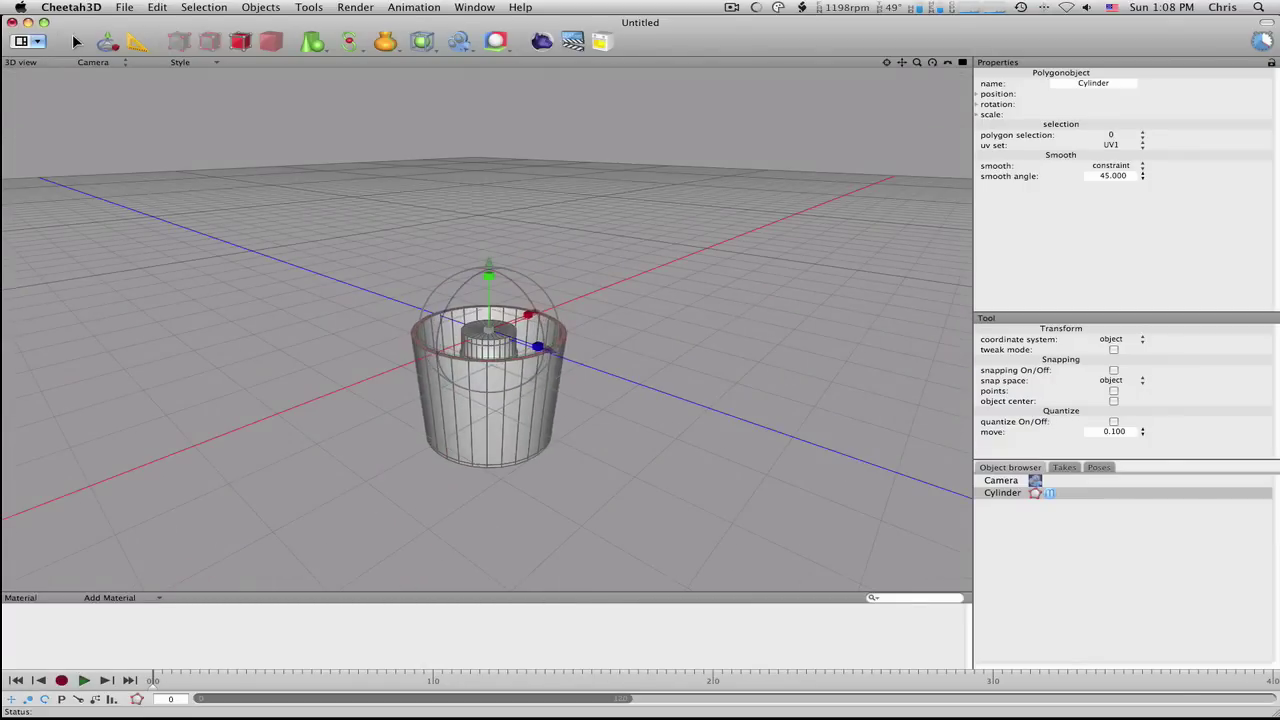
pyautogui.moveTo(575, 408); pyautogui.dragTo(555, 377, button='middle')
pyautogui.moveTo(554, 376); pyautogui.dragTo(590, 370, button='right')
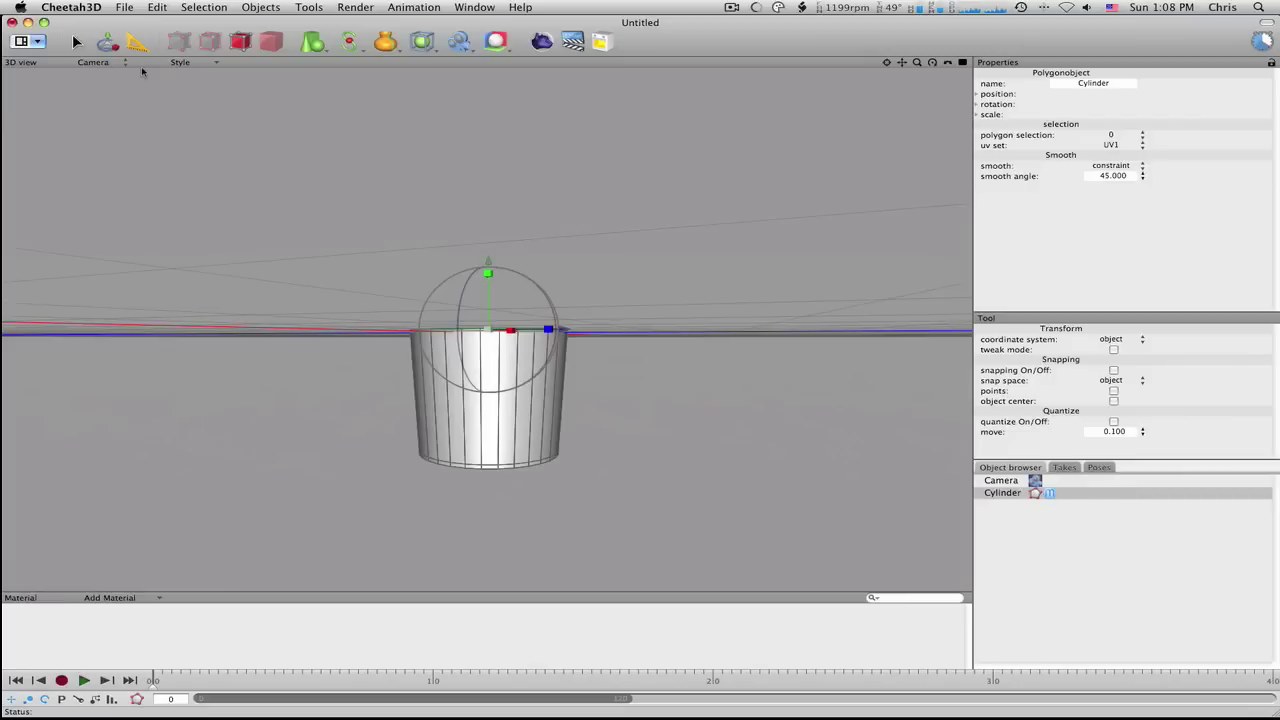
# - Loop-select the edges around the outer wall's lower end and move them down to lengthen the wall
pyautogui.click(208, 41)
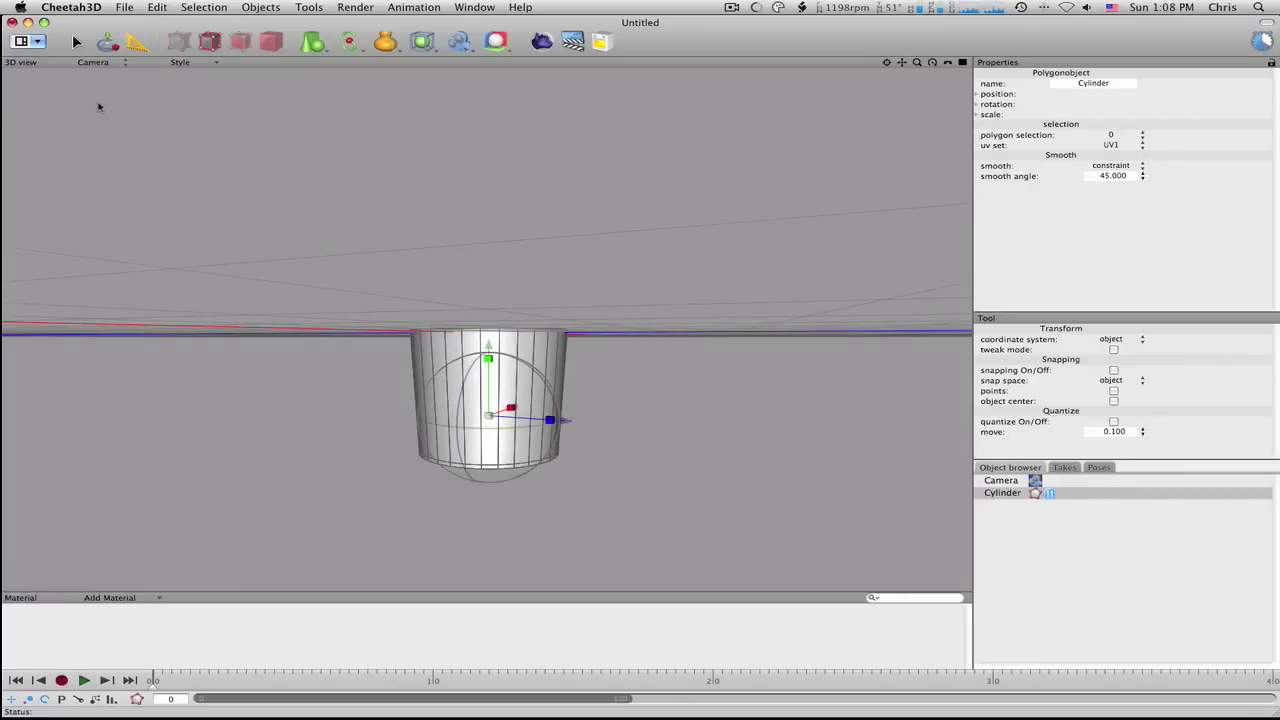
pyautogui.click(77, 42)
pyautogui.moveTo(353, 360); pyautogui.dragTo(657, 407, button='right')
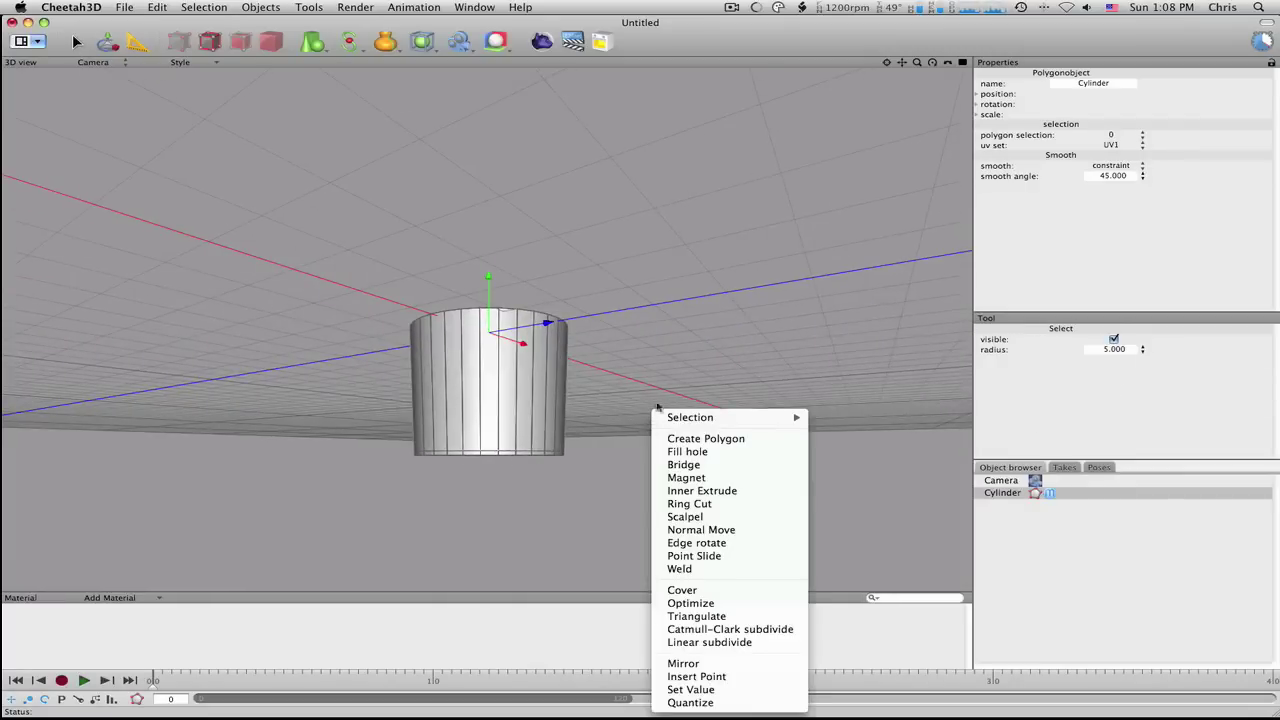
pyautogui.moveTo(679, 418)
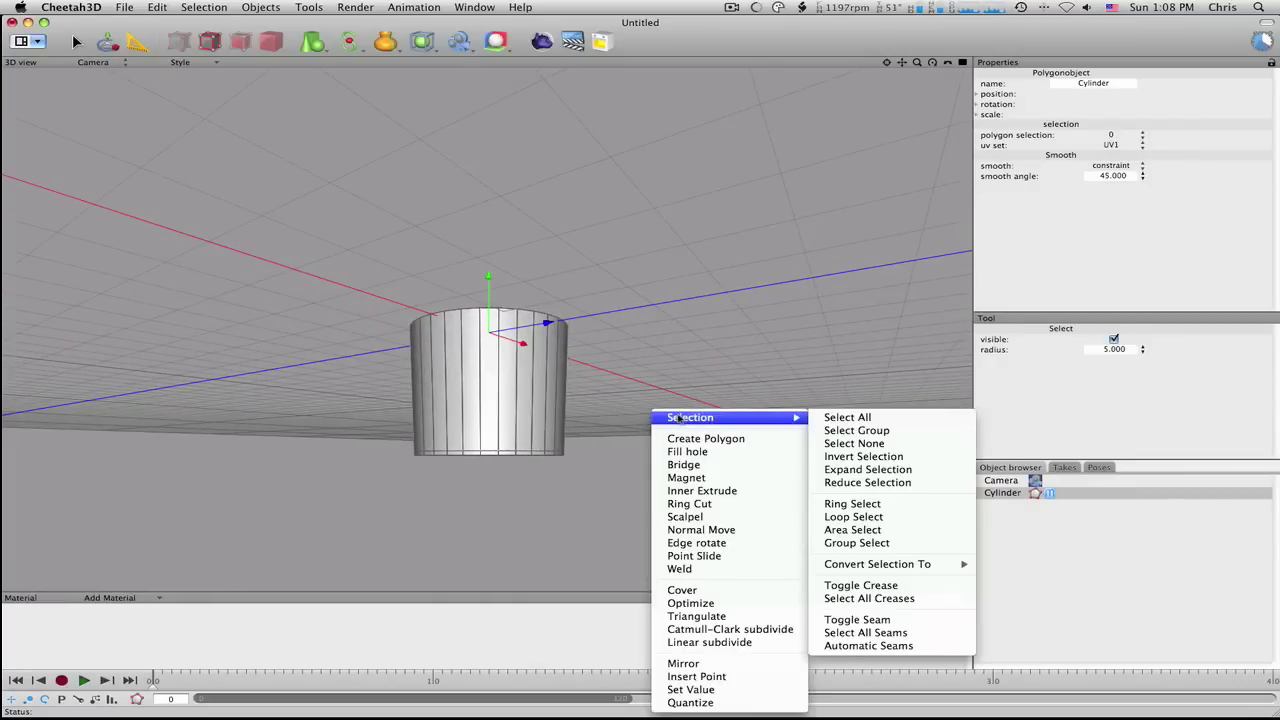
pyautogui.click(840, 516)
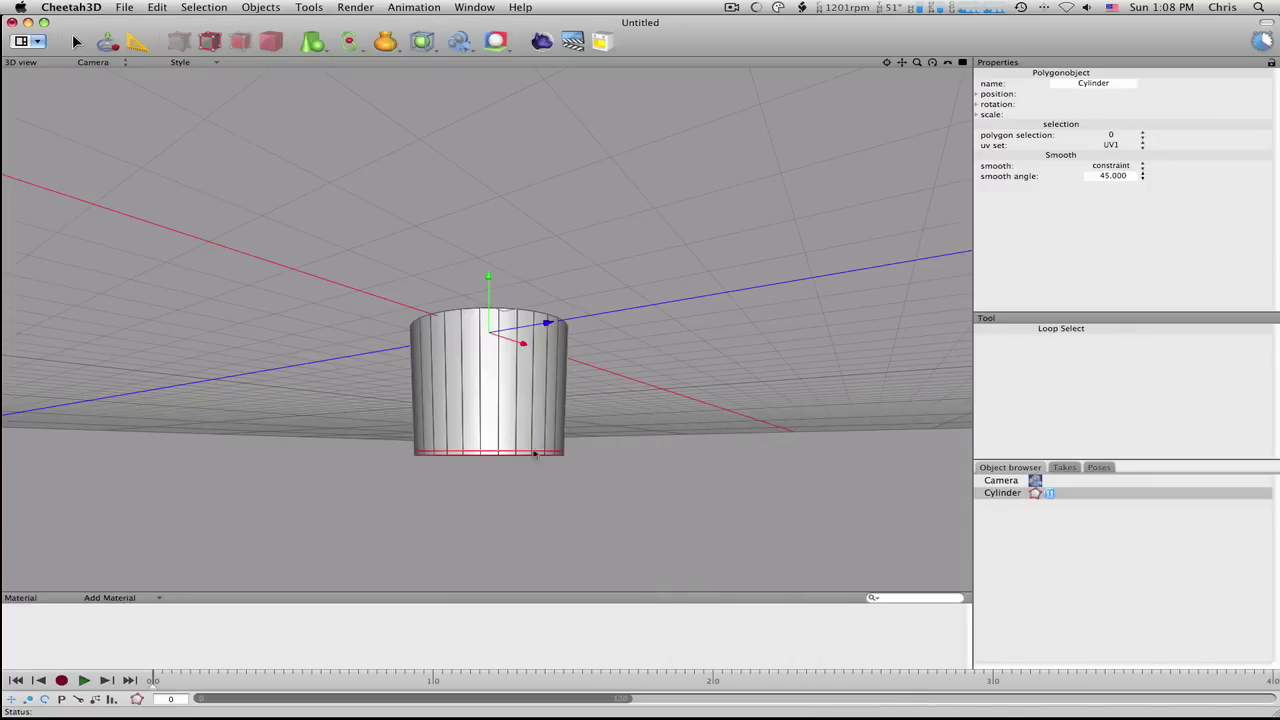
pyautogui.click(115, 45)
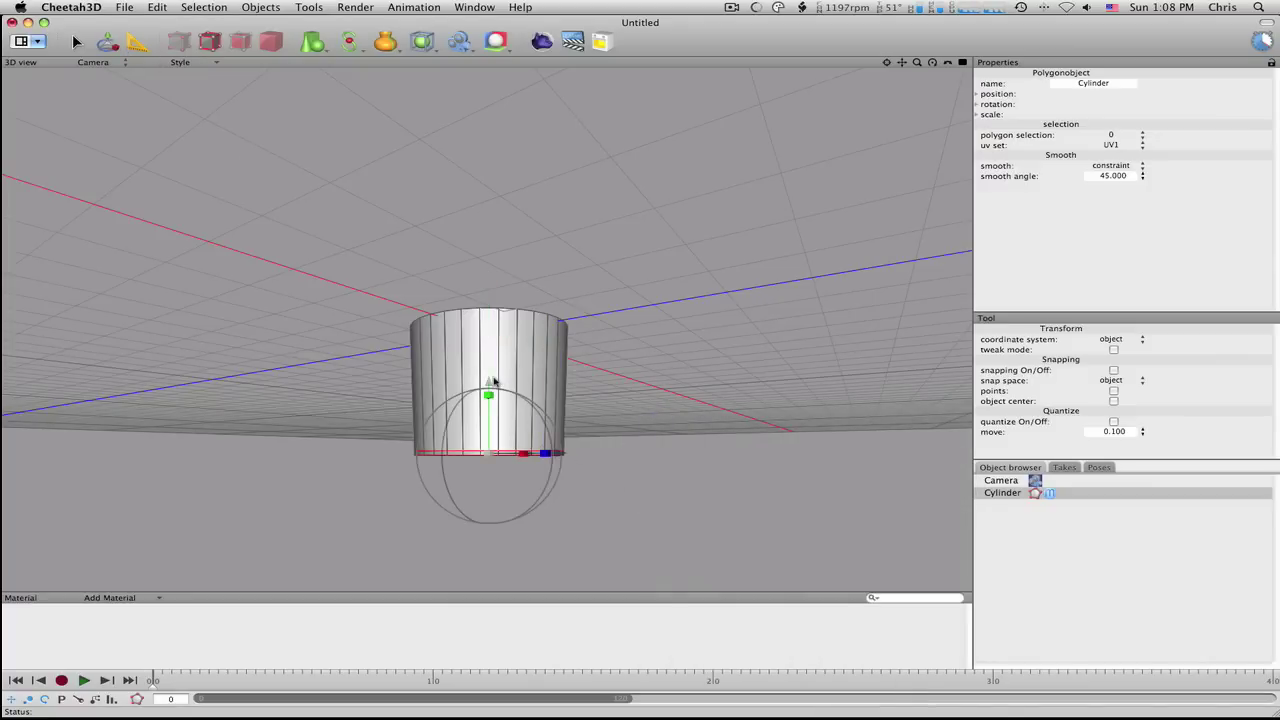
pyautogui.moveTo(490, 385); pyautogui.dragTo(491, 425)
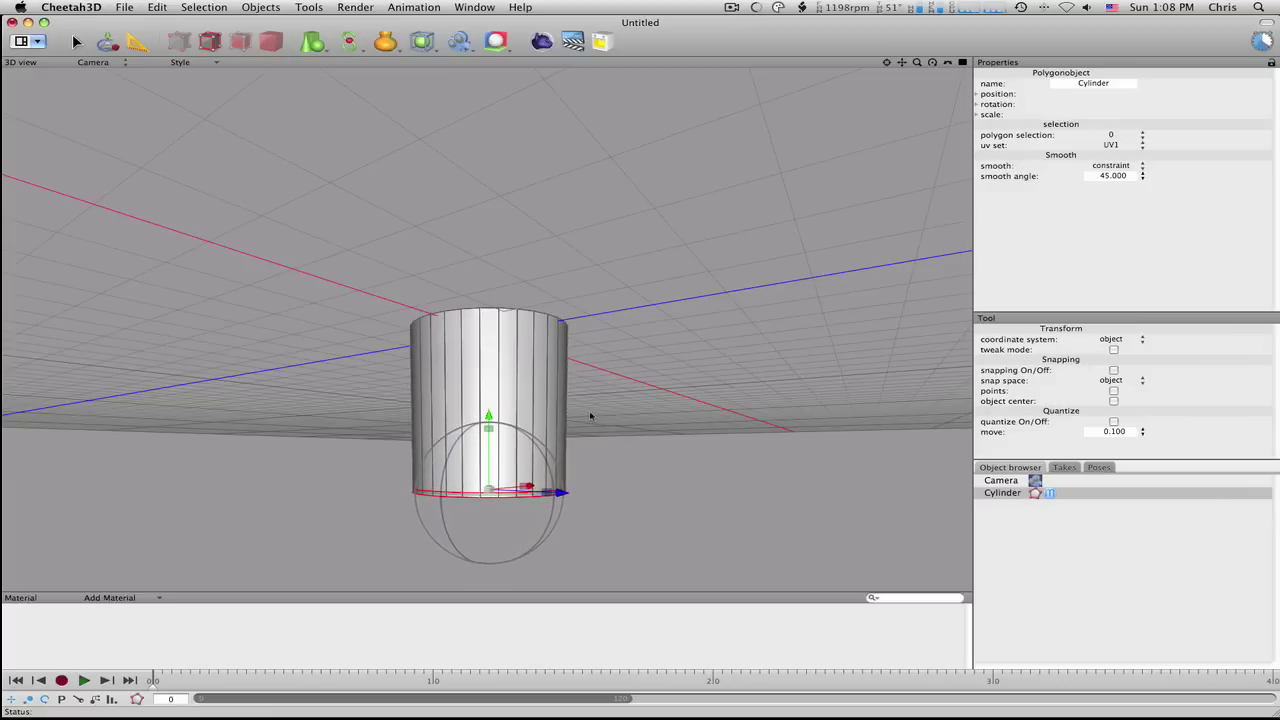
pyautogui.keyDown('alt'); pyautogui.moveTo(591, 417); pyautogui.dragTo(588, 425); pyautogui.keyUp('alt')
pyautogui.moveTo(588, 425); pyautogui.dragTo(325, 182, button='right')
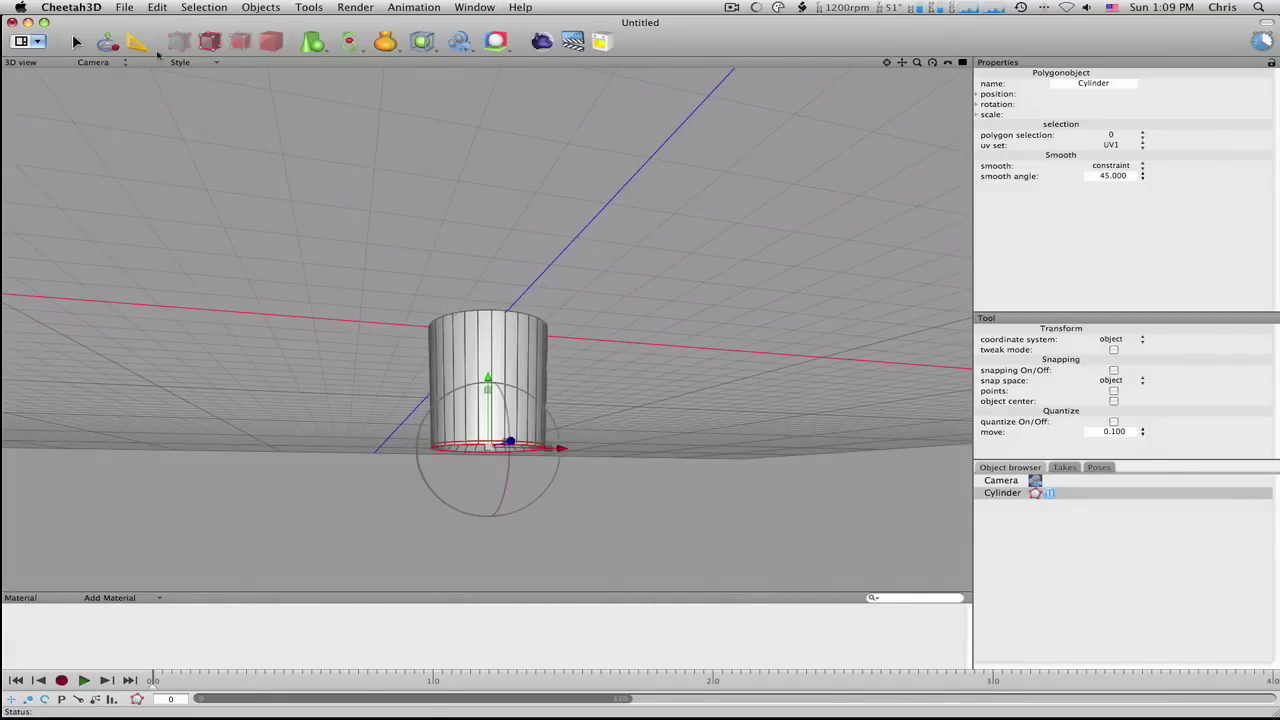
# - In polygon mode, select the faces of the central disc on the cylinder's underside
pyautogui.click(243, 46)
pyautogui.moveTo(596, 275); pyautogui.dragTo(578, 140, button='right')
pyautogui.click(76, 41)
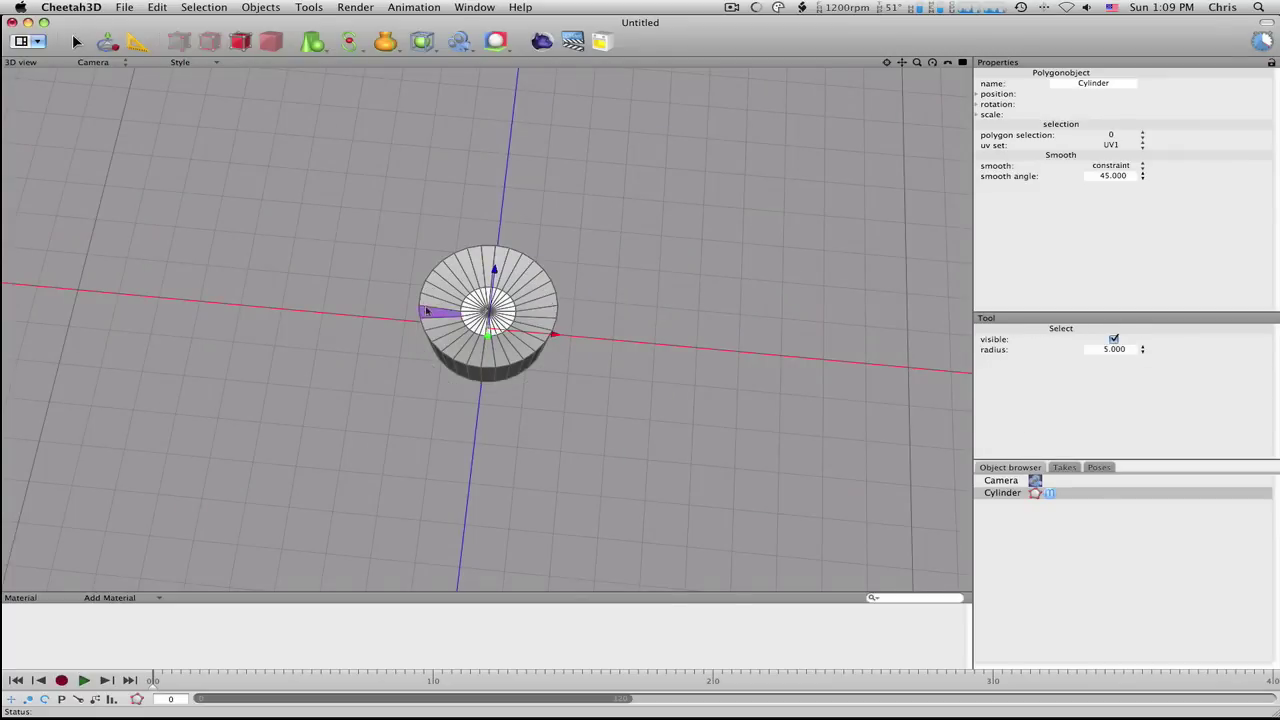
pyautogui.moveTo(484, 310)
pyautogui.mouseDown()
pyautogui.moveTo(472, 316)
pyautogui.moveTo(484, 328)
pyautogui.moveTo(535, 286)
pyautogui.mouseUp()
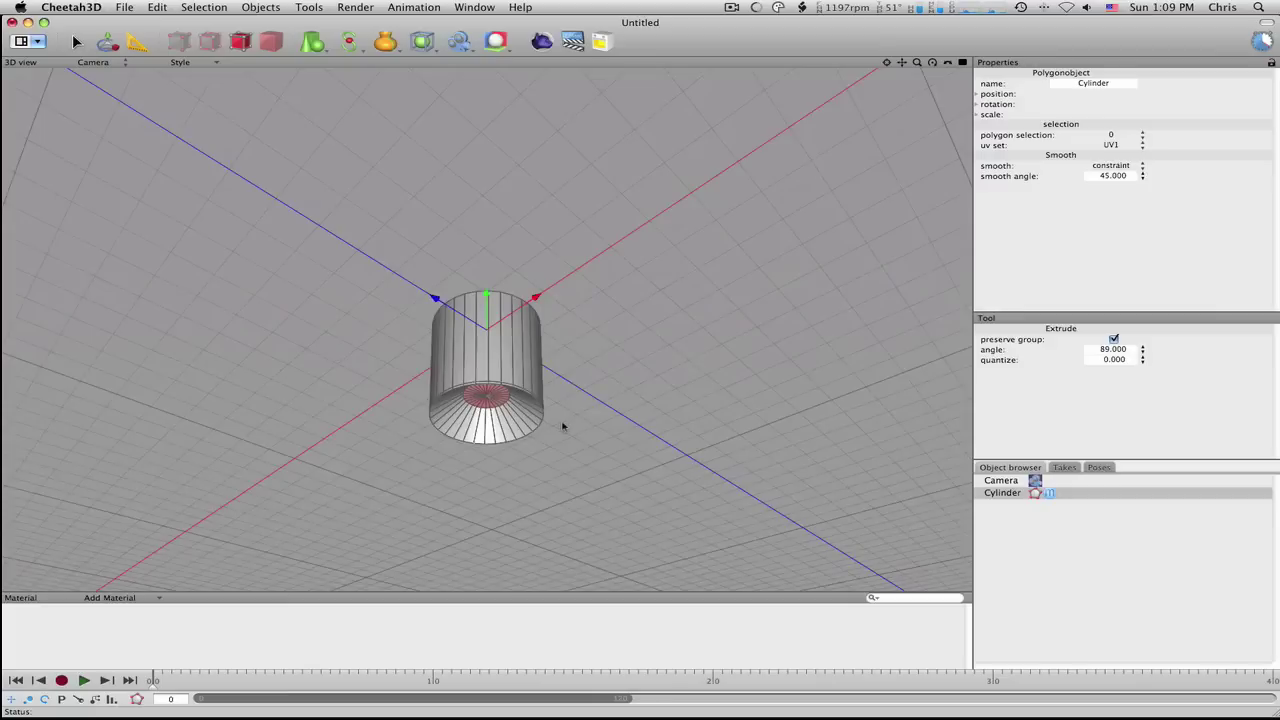
# - Extrude the central disc downward in the Left view until it extends just past the outer wall's lower end
pyautogui.moveTo(563, 429); pyautogui.dragTo(387, 550)
pyautogui.moveTo(529, 500); pyautogui.dragTo(413, 503)
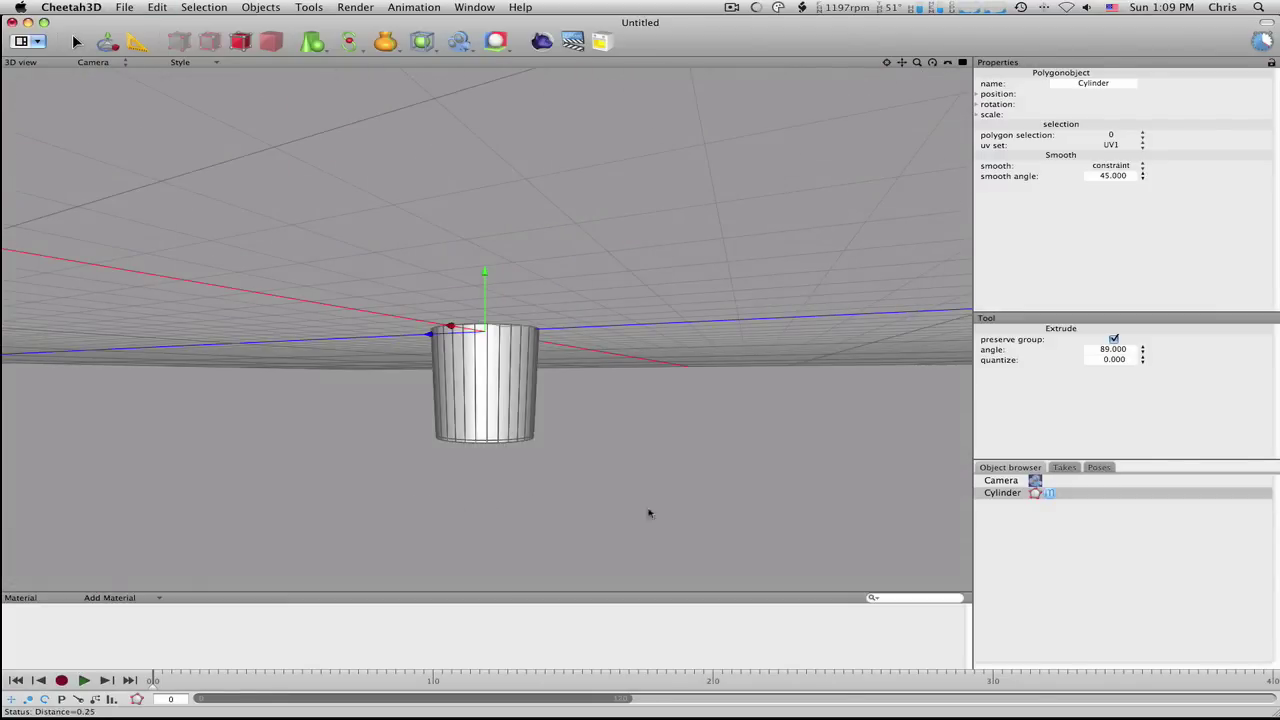
pyautogui.click(20, 7)
pyautogui.click(92, 115)
pyautogui.click(110, 62)
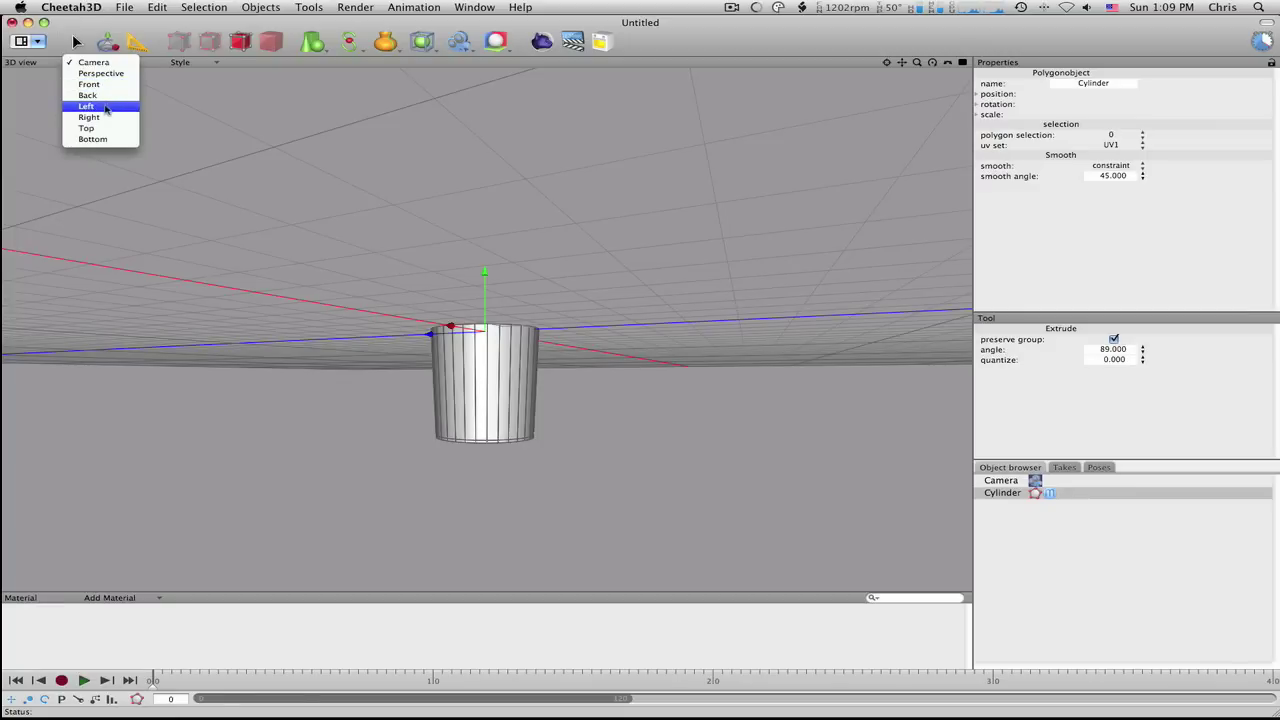
pyautogui.click(95, 113)
pyautogui.keyDown('alt'); pyautogui.moveTo(676, 264); pyautogui.dragTo(2, 264, button='right'); pyautogui.keyUp('alt')
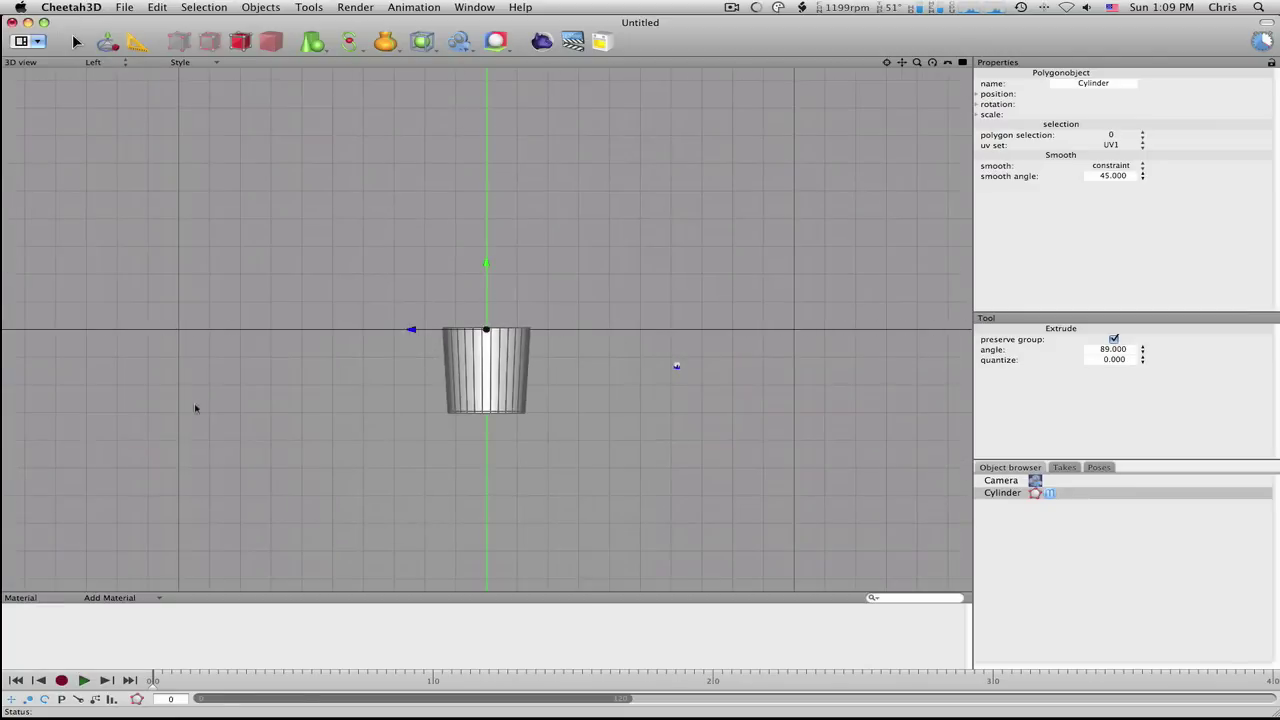
pyautogui.moveTo(1278, 454); pyautogui.dragTo(103, 216)
pyautogui.moveTo(49, 207); pyautogui.dragTo(127, 225)
pyautogui.moveTo(365, 467); pyautogui.dragTo(474, 481)
pyautogui.moveTo(766, 516); pyautogui.dragTo(766, 516)
# - Scale the extruded disc's end face up uniformly to about the width of the outer wall
pyautogui.click(93, 62)
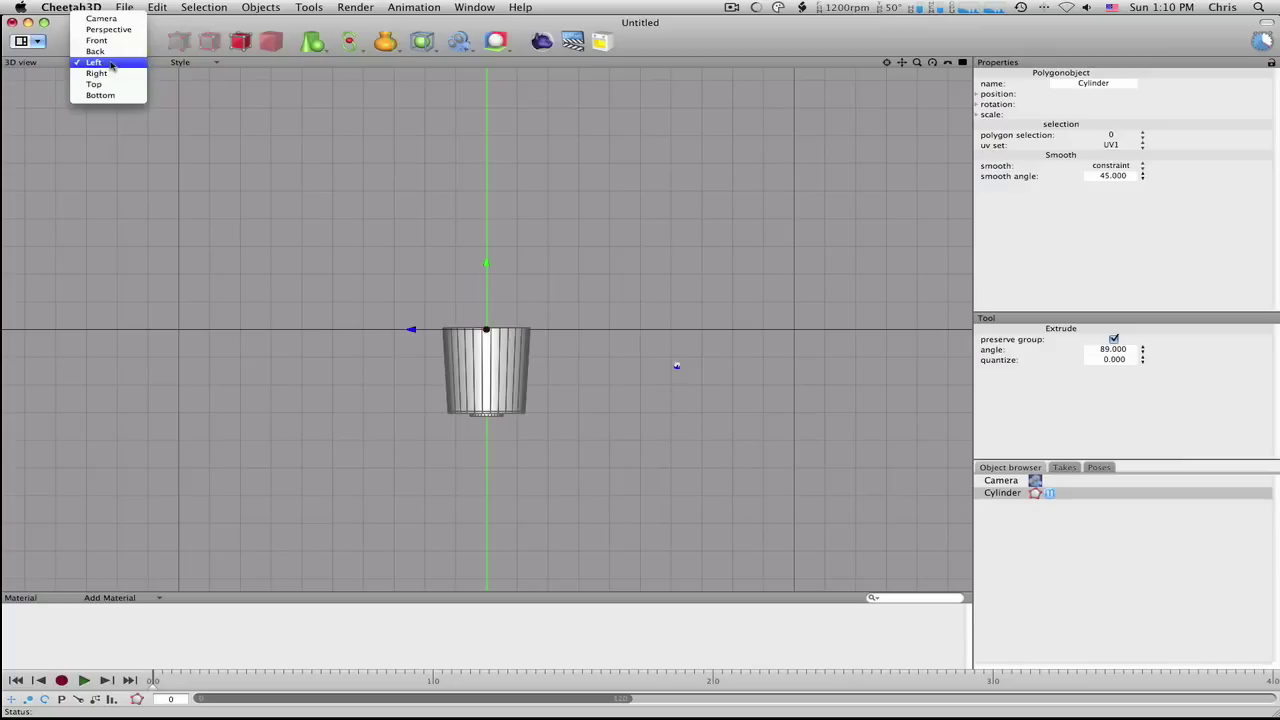
pyautogui.click(111, 65)
pyautogui.click(107, 41)
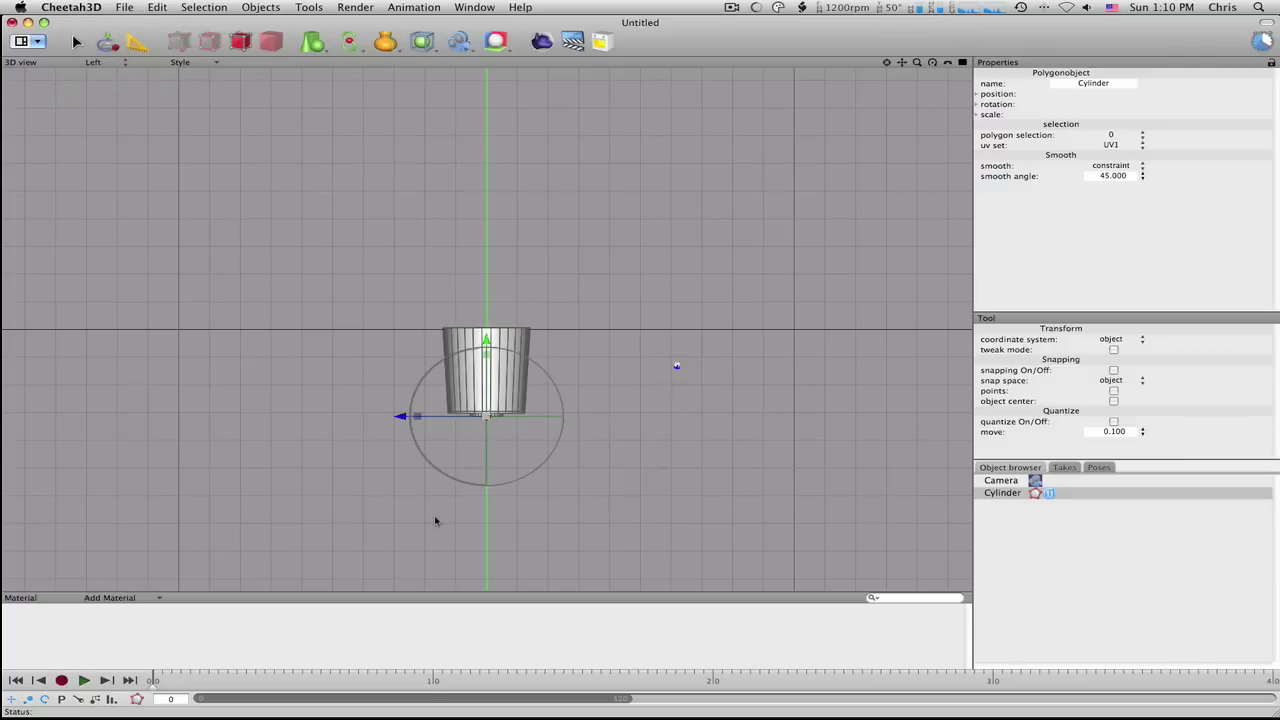
pyautogui.click(93, 62)
pyautogui.click(105, 22)
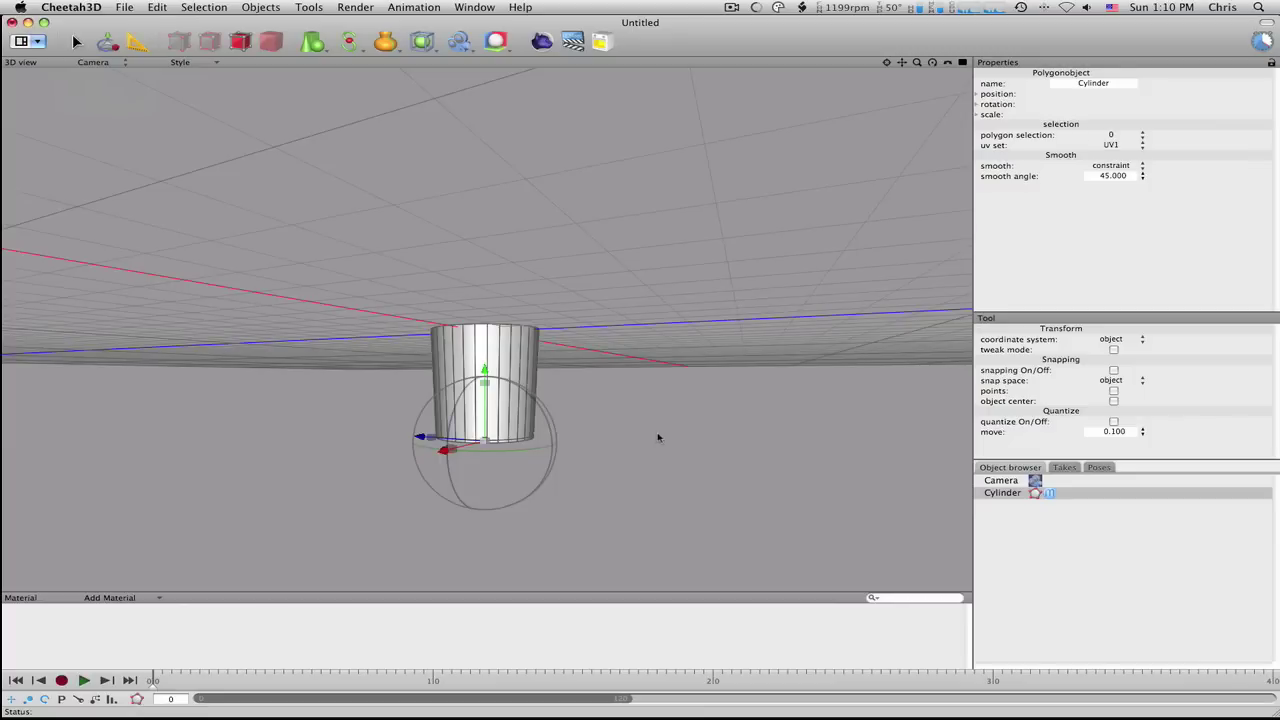
pyautogui.moveTo(745, 440); pyautogui.dragTo(674, 411, button='middle')
pyautogui.moveTo(674, 411); pyautogui.dragTo(726, 437, button='right')
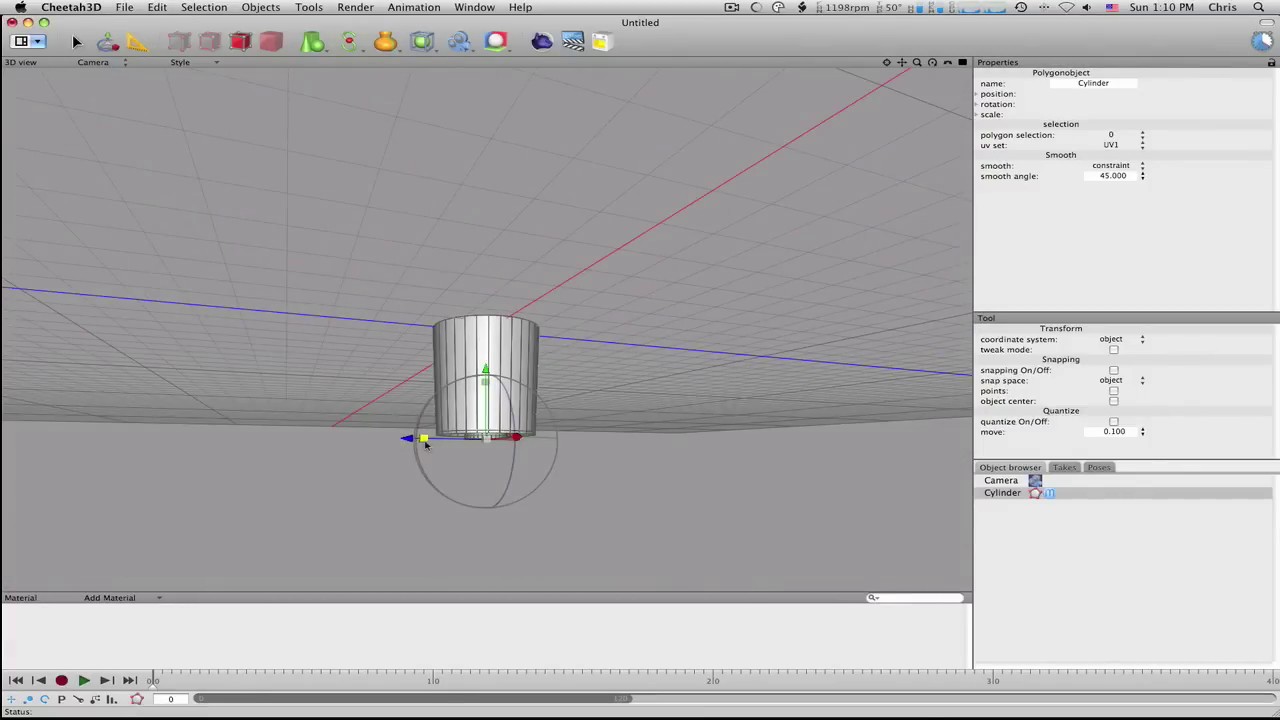
pyautogui.moveTo(425, 441); pyautogui.dragTo(414, 441)
pyautogui.moveTo(561, 489)
pyautogui.mouseDown(button='right')
pyautogui.moveTo(620, 497)
pyautogui.moveTo(580, 486)
pyautogui.mouseUp(button='right')
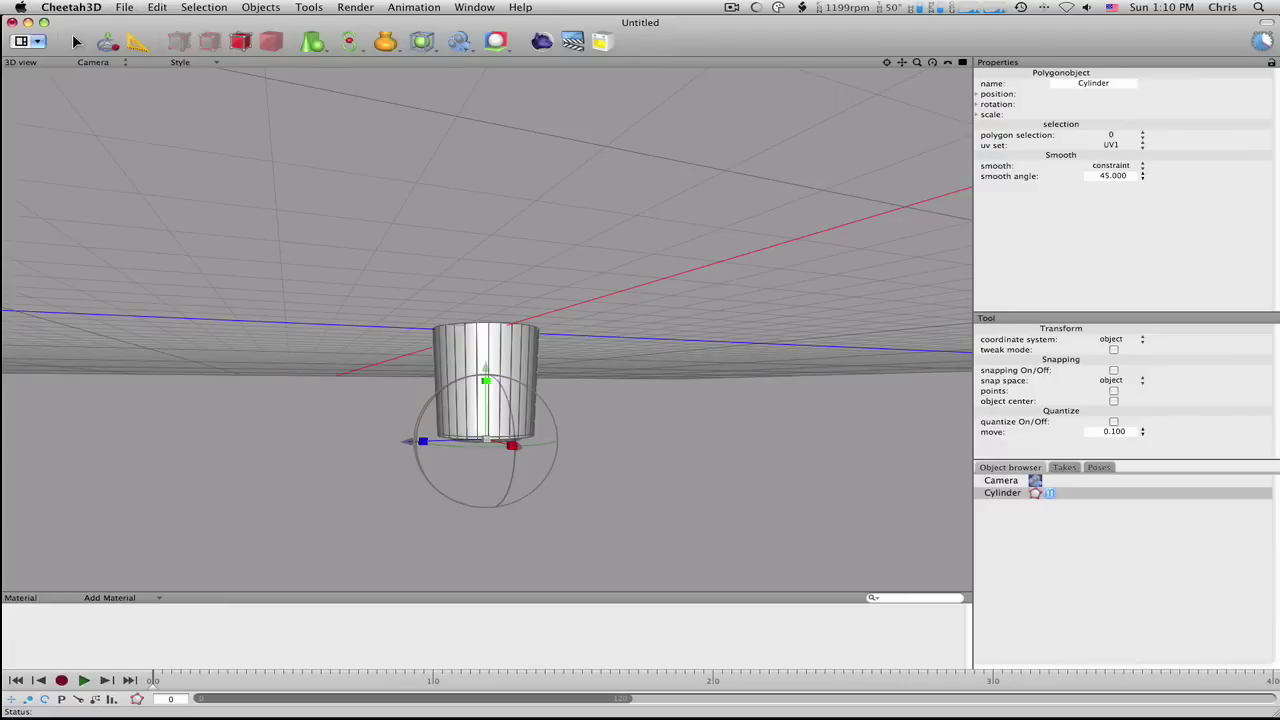
pyautogui.moveTo(850, 500); pyautogui.dragTo(420, 330, button='right')
# - Extrude the widened disc slightly downward into a thin band and scale its end face up slightly
pyautogui.click(76, 42)
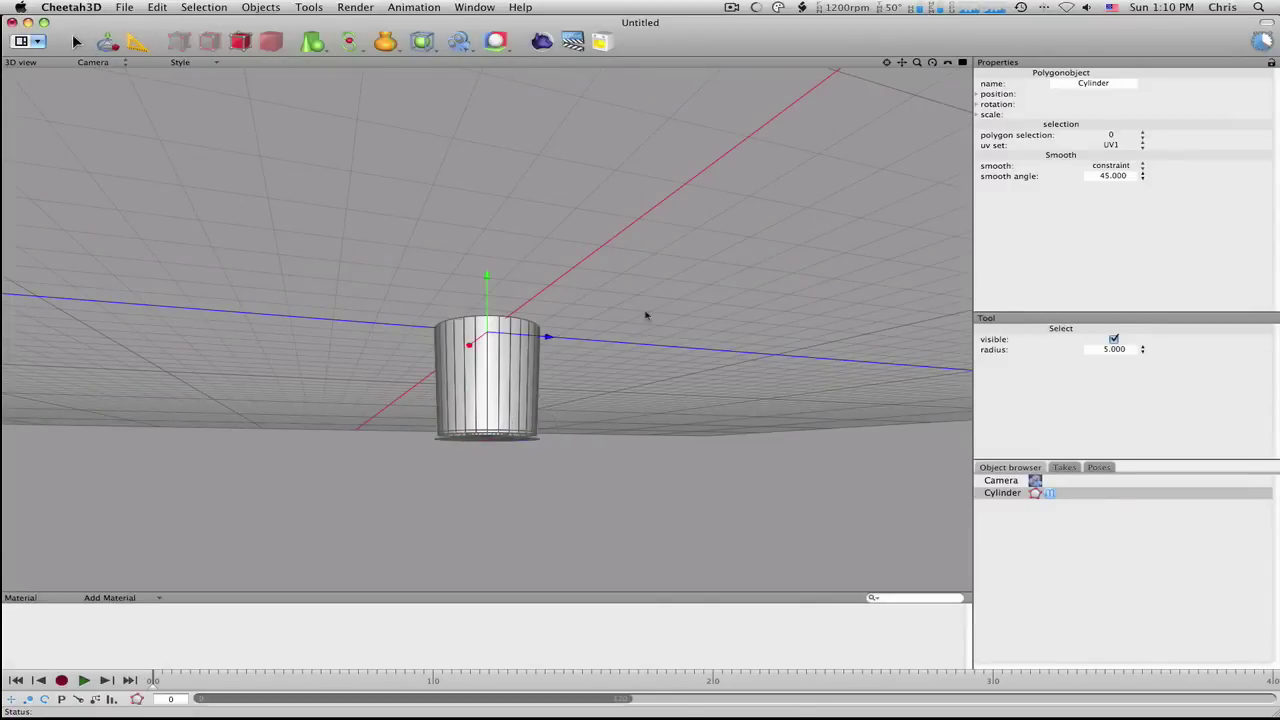
pyautogui.rightClick(646, 317)
pyautogui.click(700, 327)
pyautogui.moveTo(683, 345); pyautogui.dragTo(3, 78)
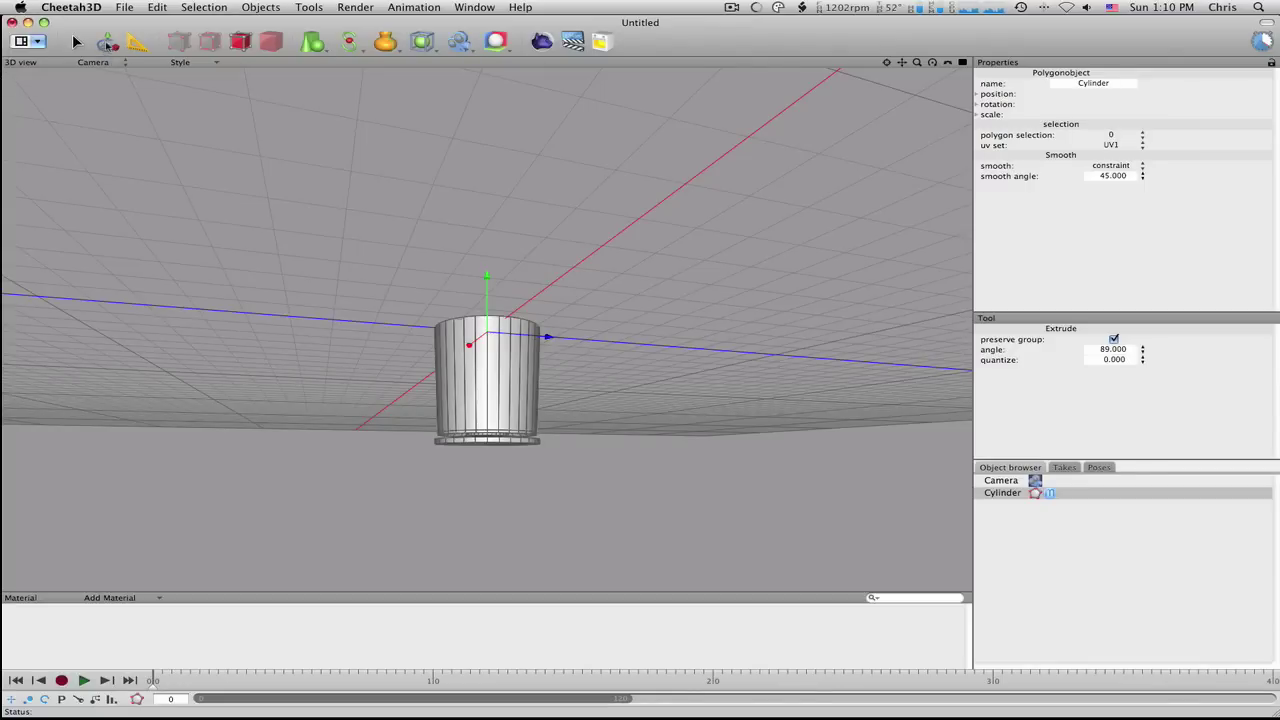
pyautogui.click(107, 44)
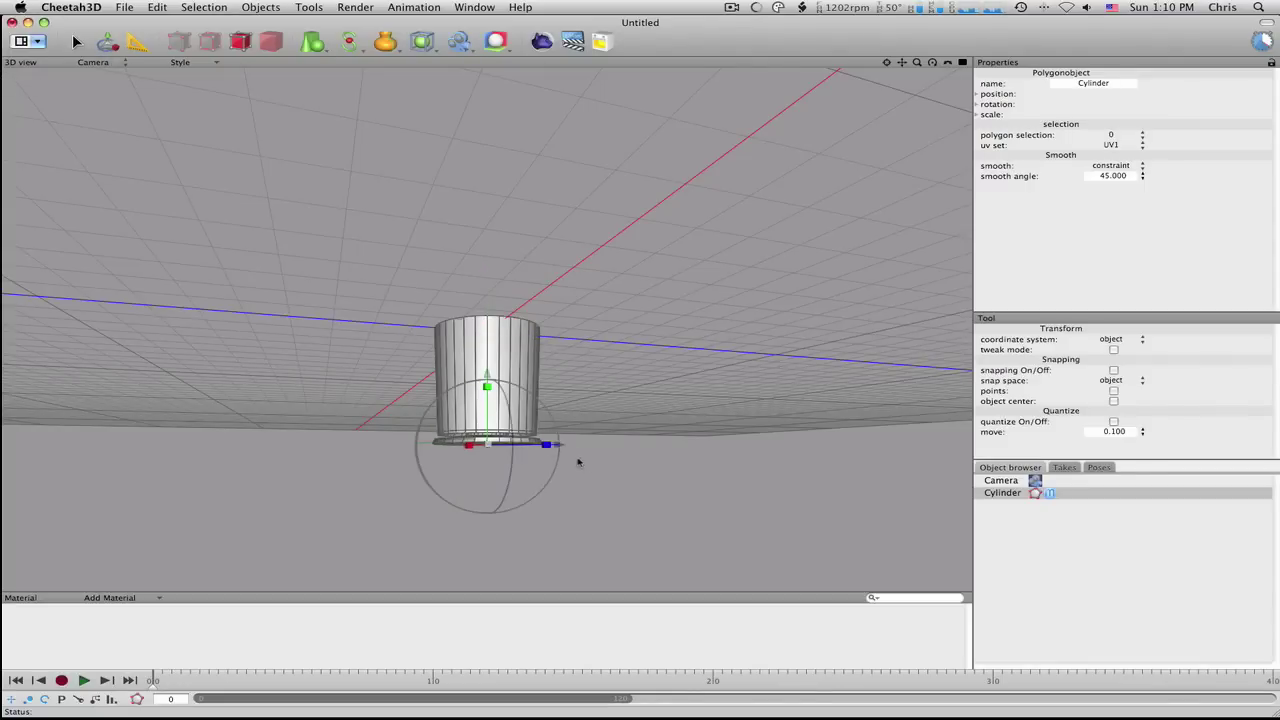
pyautogui.moveTo(578, 462); pyautogui.dragTo(658, 450, button='middle')
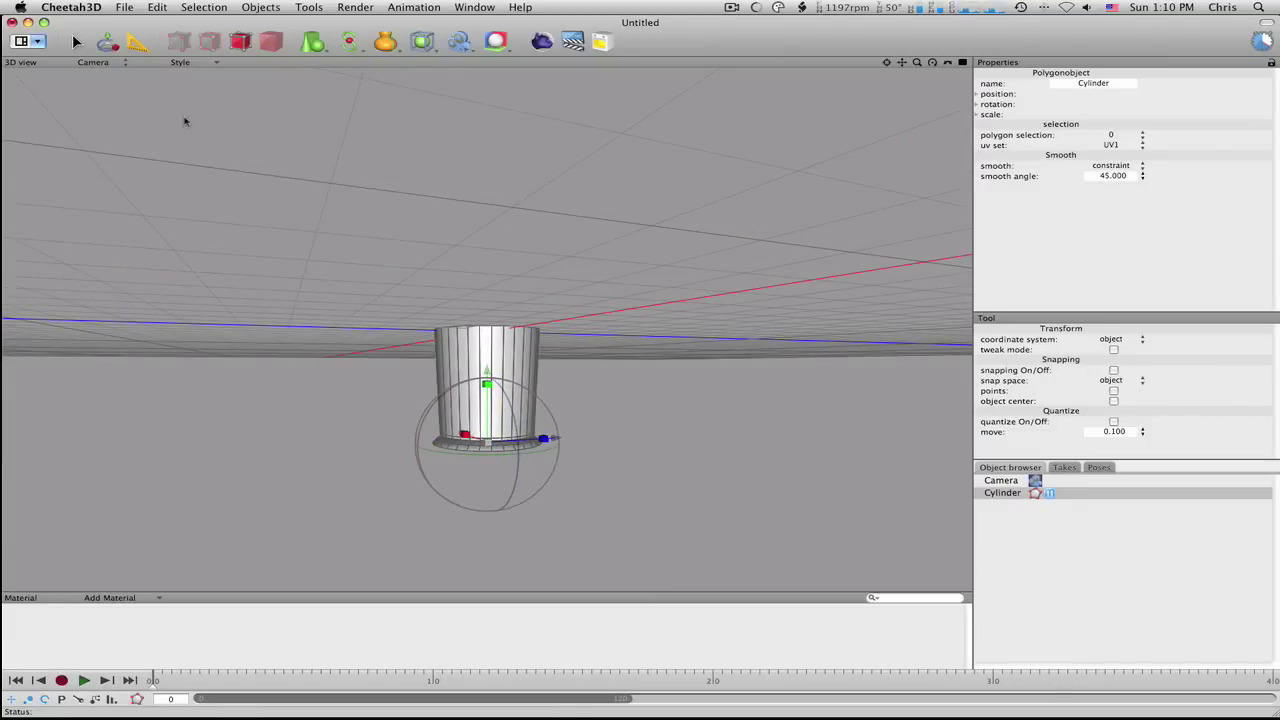
# - Extrude the band's end face downward in several successive lengths to form the marker's long body
pyautogui.click(76, 43)
pyautogui.moveTo(637, 309); pyautogui.dragTo(636, 295, button='middle')
pyautogui.rightClick(658, 300)
pyautogui.click(709, 329)
pyautogui.moveTo(680, 337); pyautogui.dragTo(403, 243)
pyautogui.moveTo(403, 243); pyautogui.dragTo(399, 368, button='right')
pyautogui.moveTo(336, 384); pyautogui.dragTo(575, 715)
pyautogui.moveTo(533, 456); pyautogui.dragTo(420, 487, button='right')
pyautogui.moveTo(420, 487); pyautogui.dragTo(420, 574)
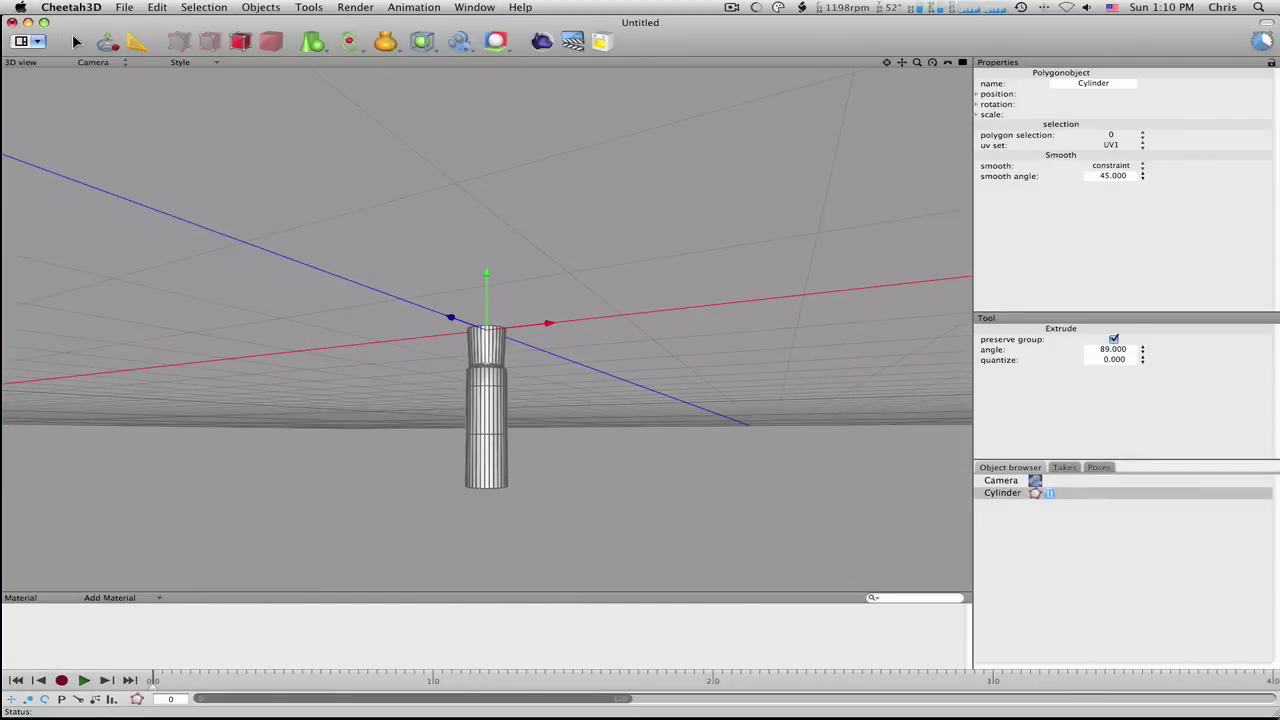